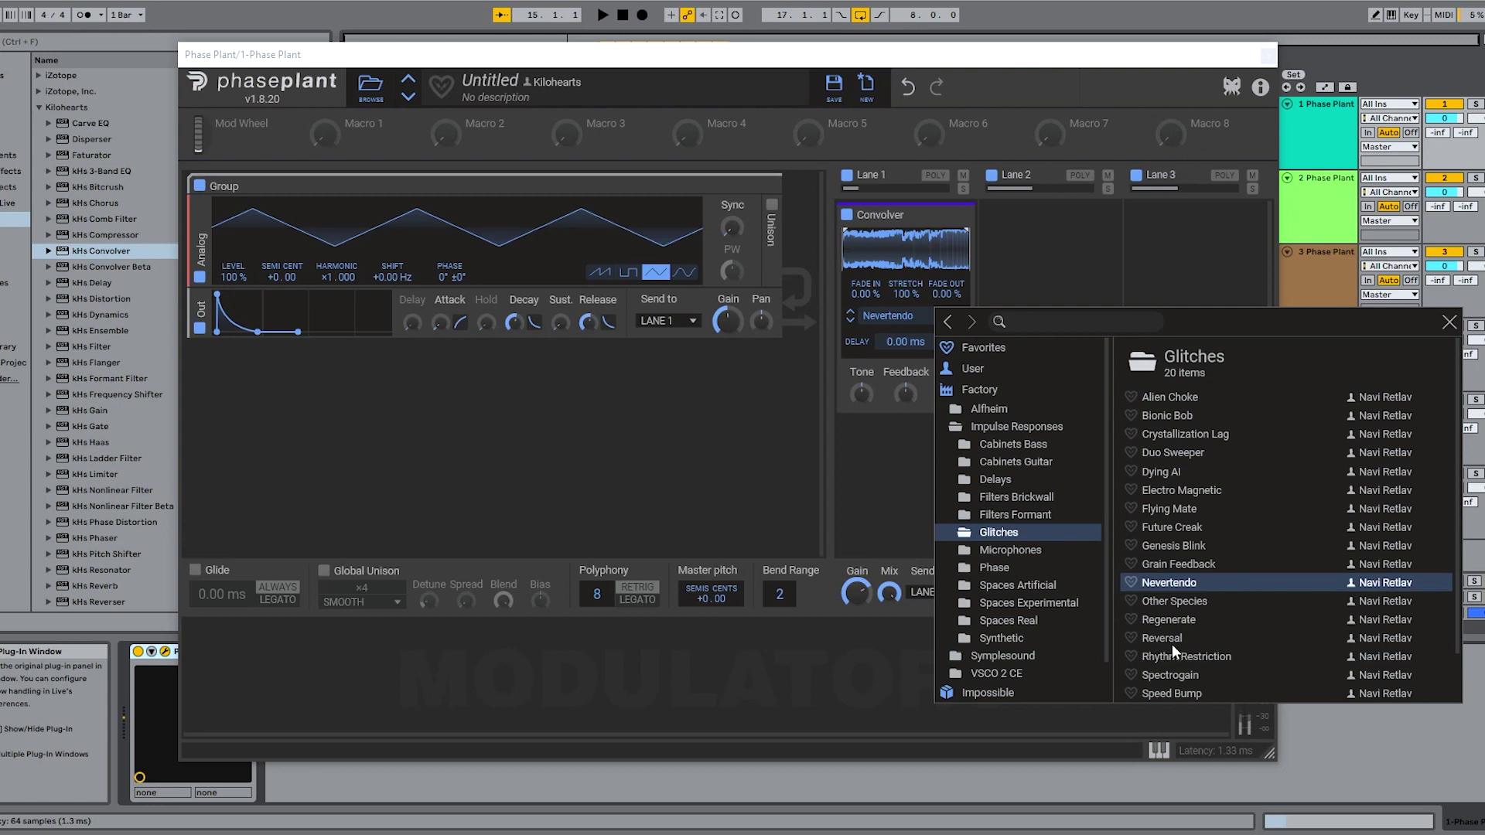
Audition Convolver impulse responses, including Speed Bump from Glitches and Goop, Phaser 1, Disperse 320 ms and Reverse EQ from Phase
scroll(1171, 643, down, 3)
click(1177, 639)
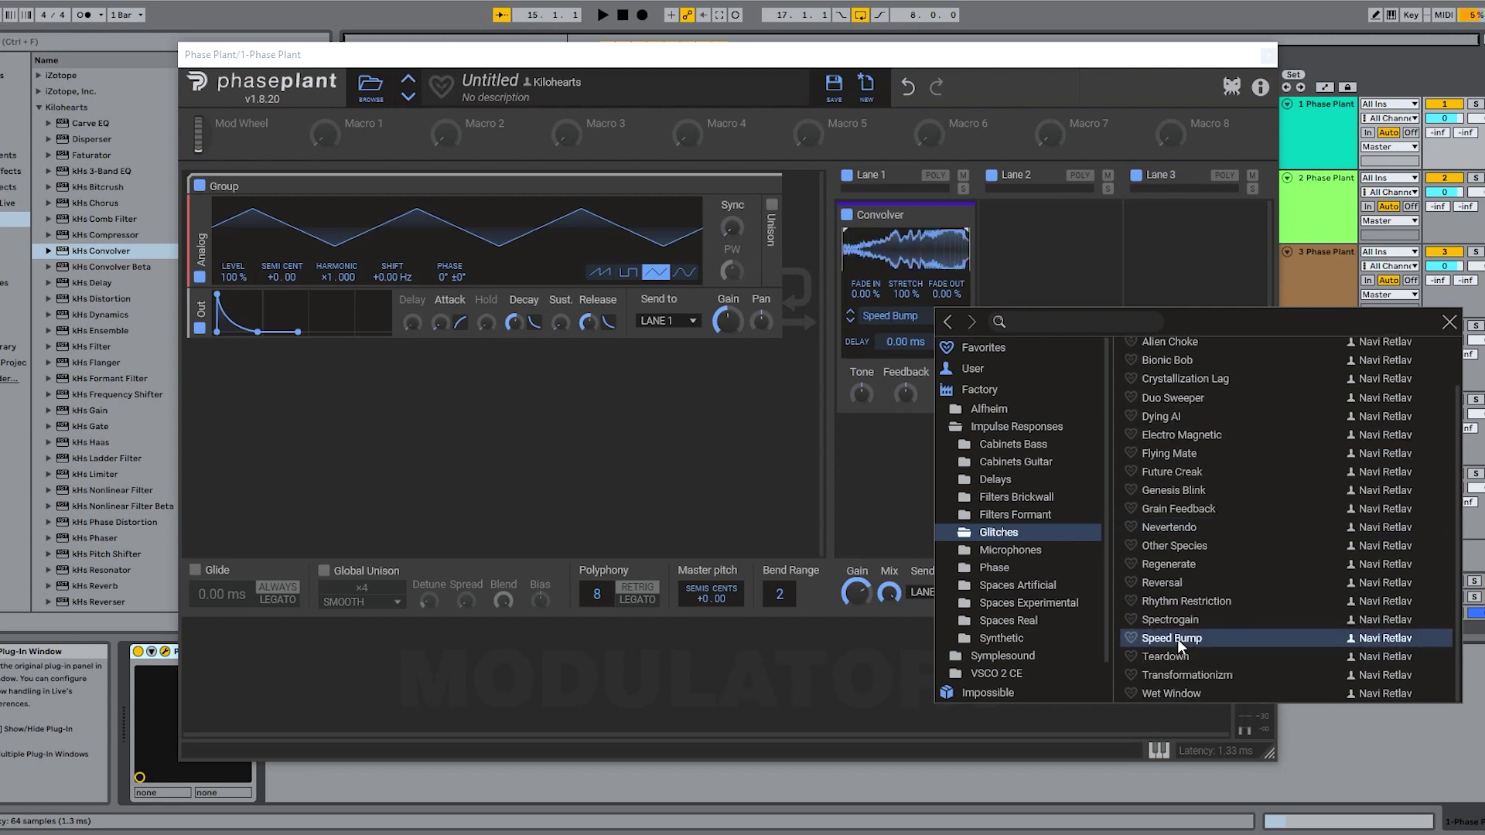
click(1000, 569)
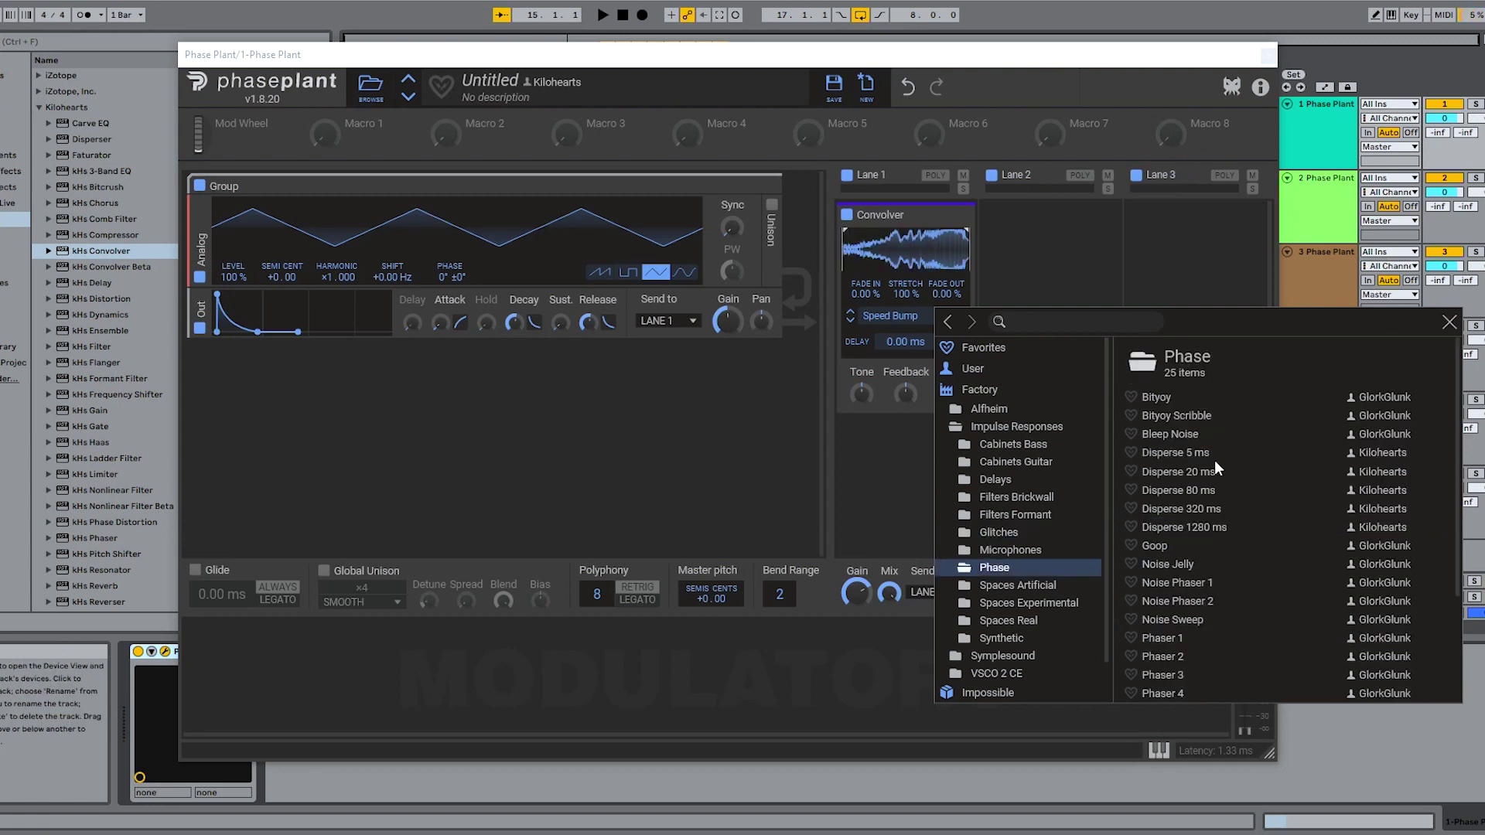
click(1158, 542)
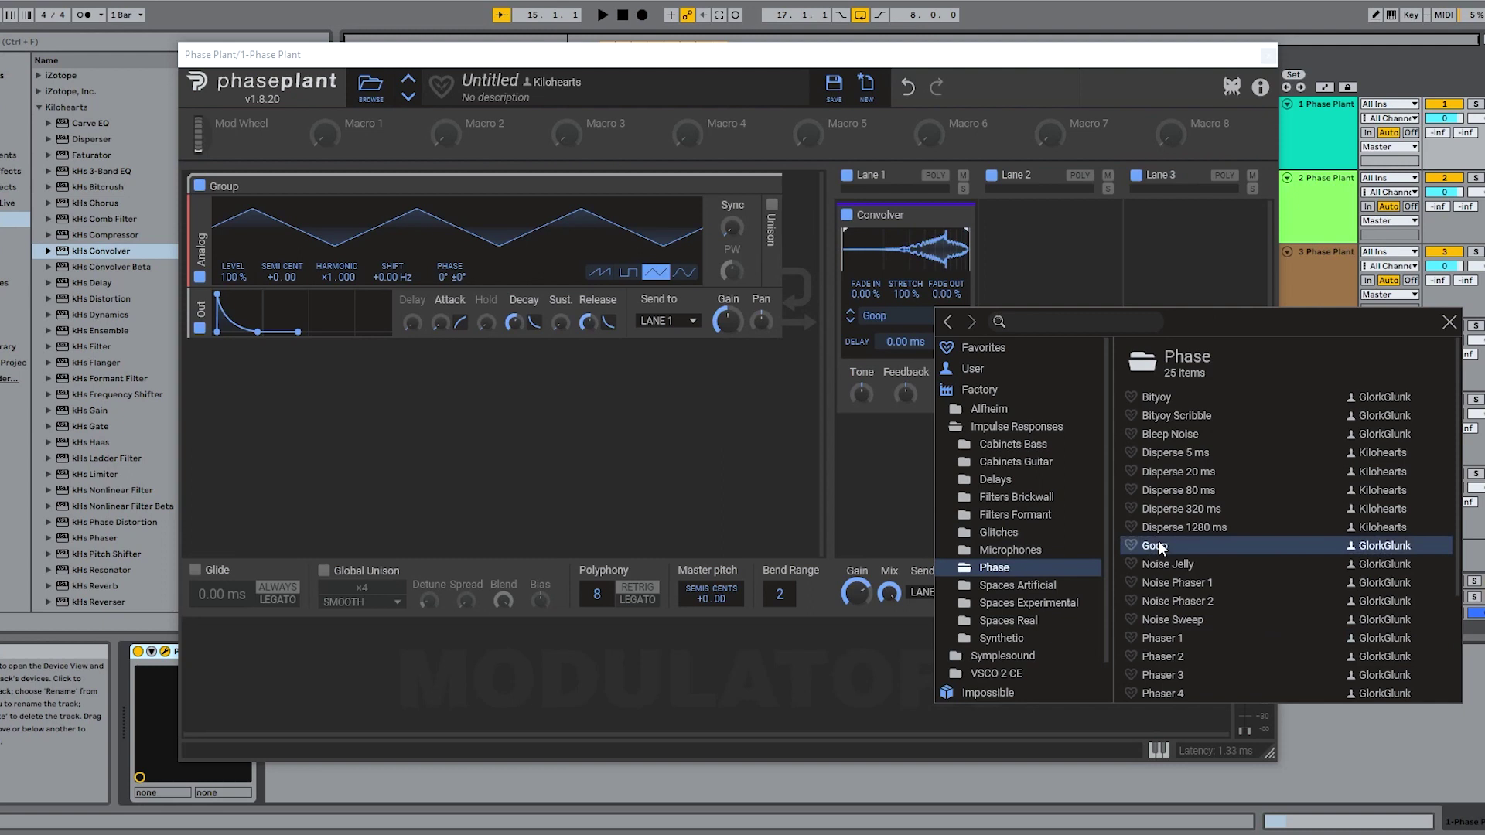
click(1164, 402)
click(1166, 636)
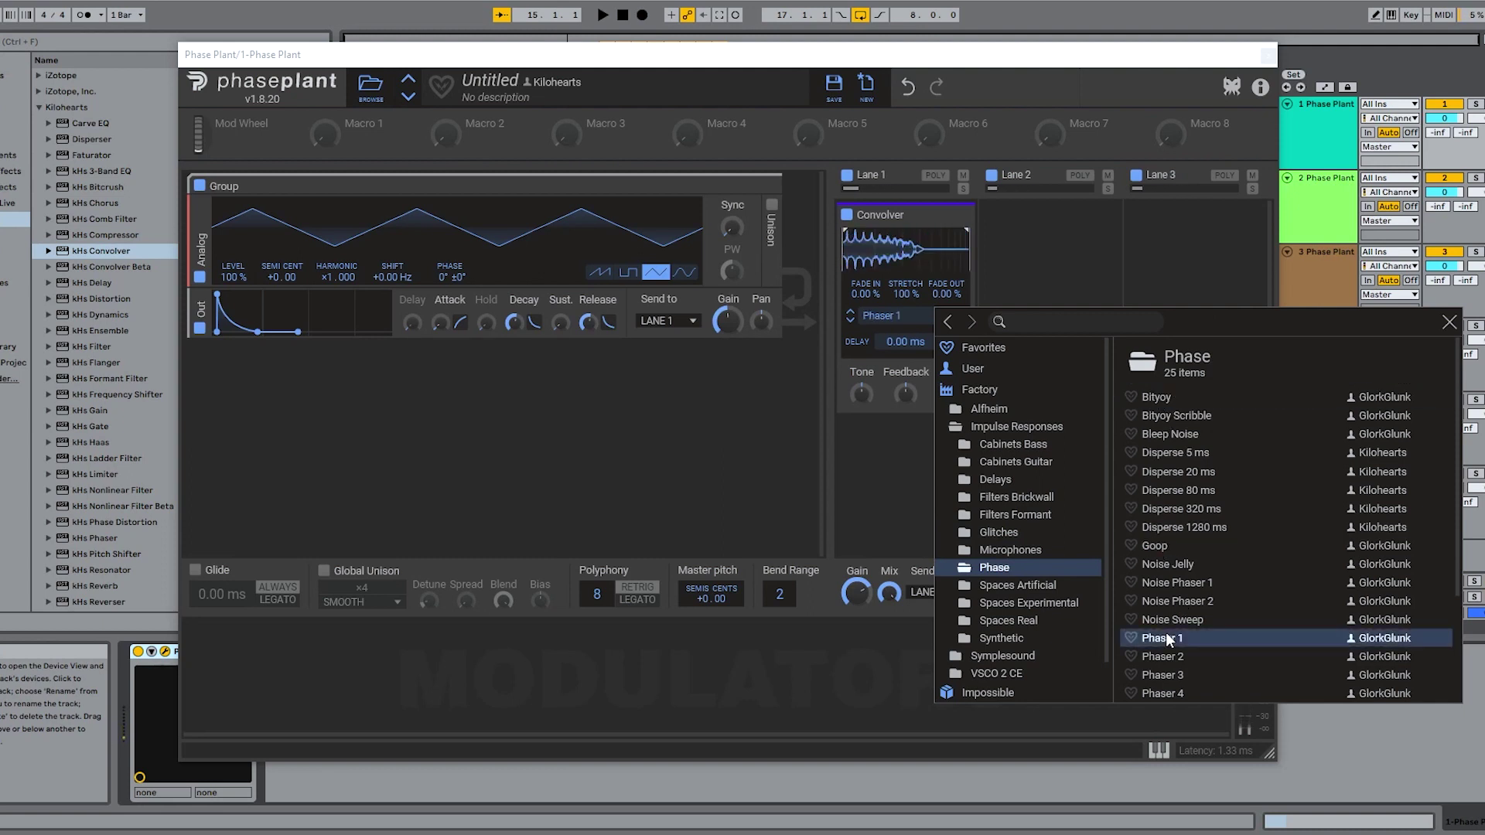
click(1177, 509)
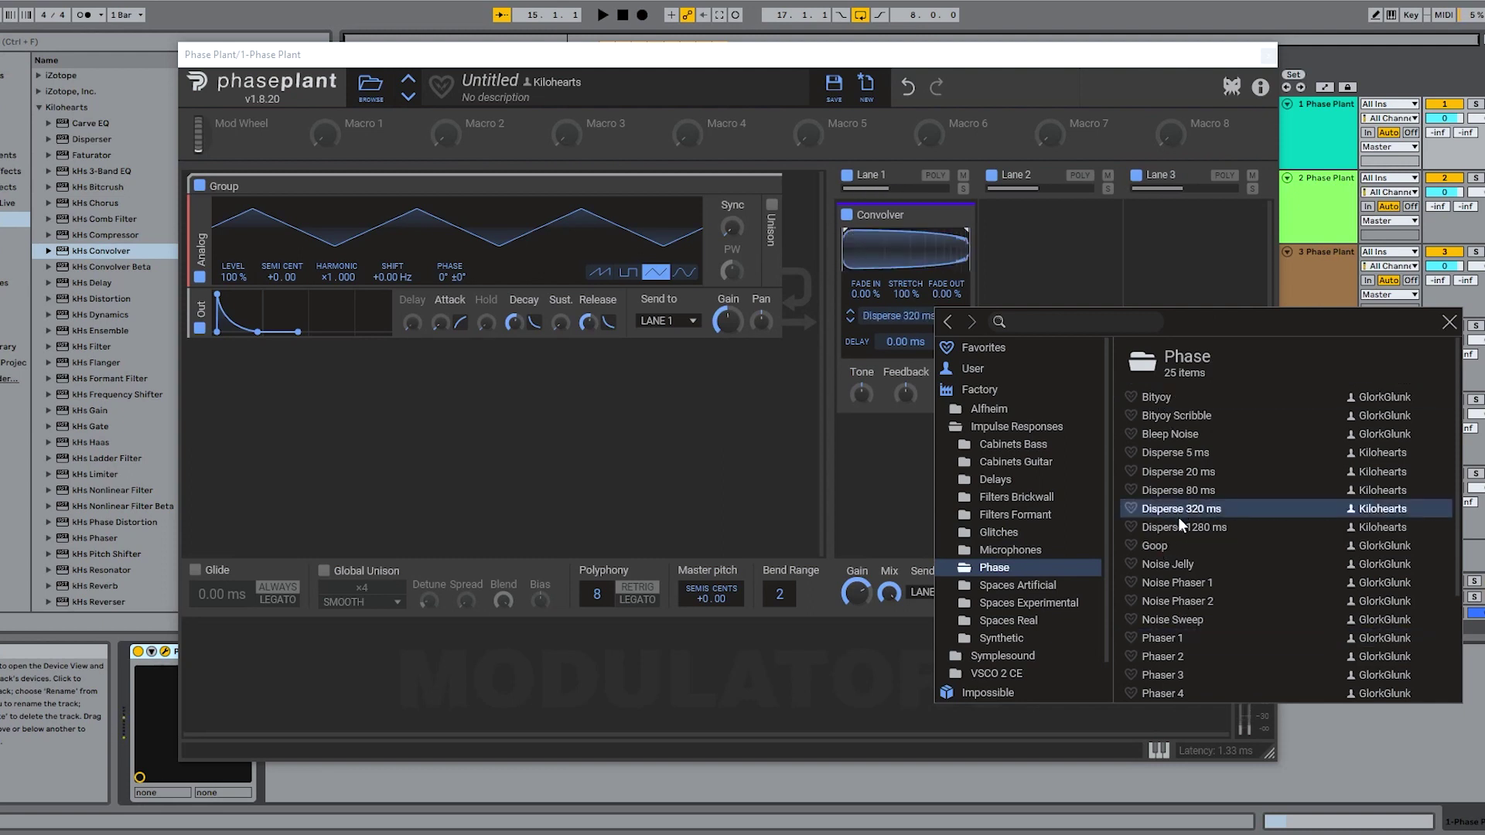
scroll(1176, 541, down, 3)
click(1172, 565)
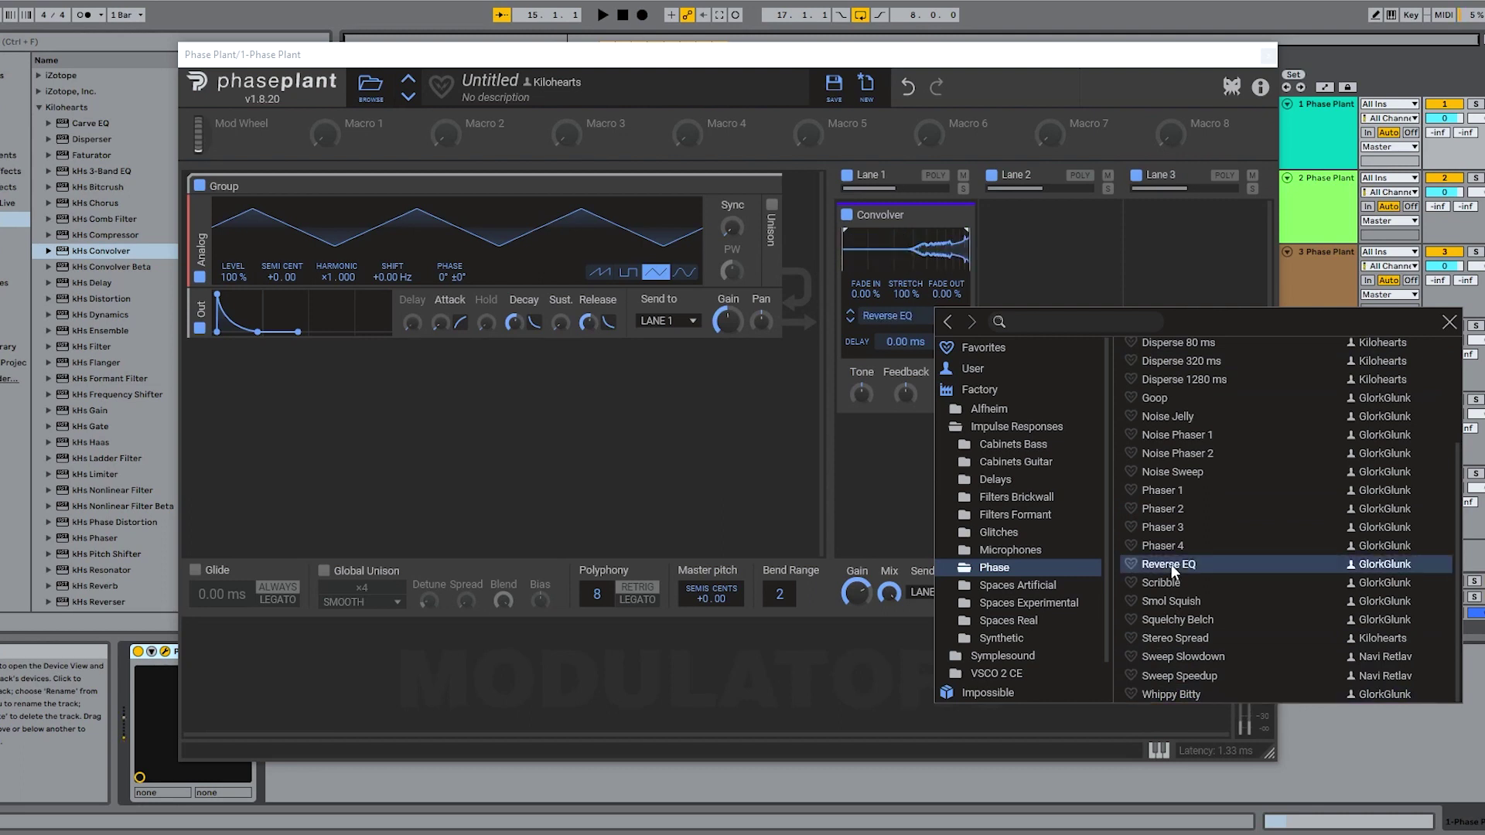
click(1171, 534)
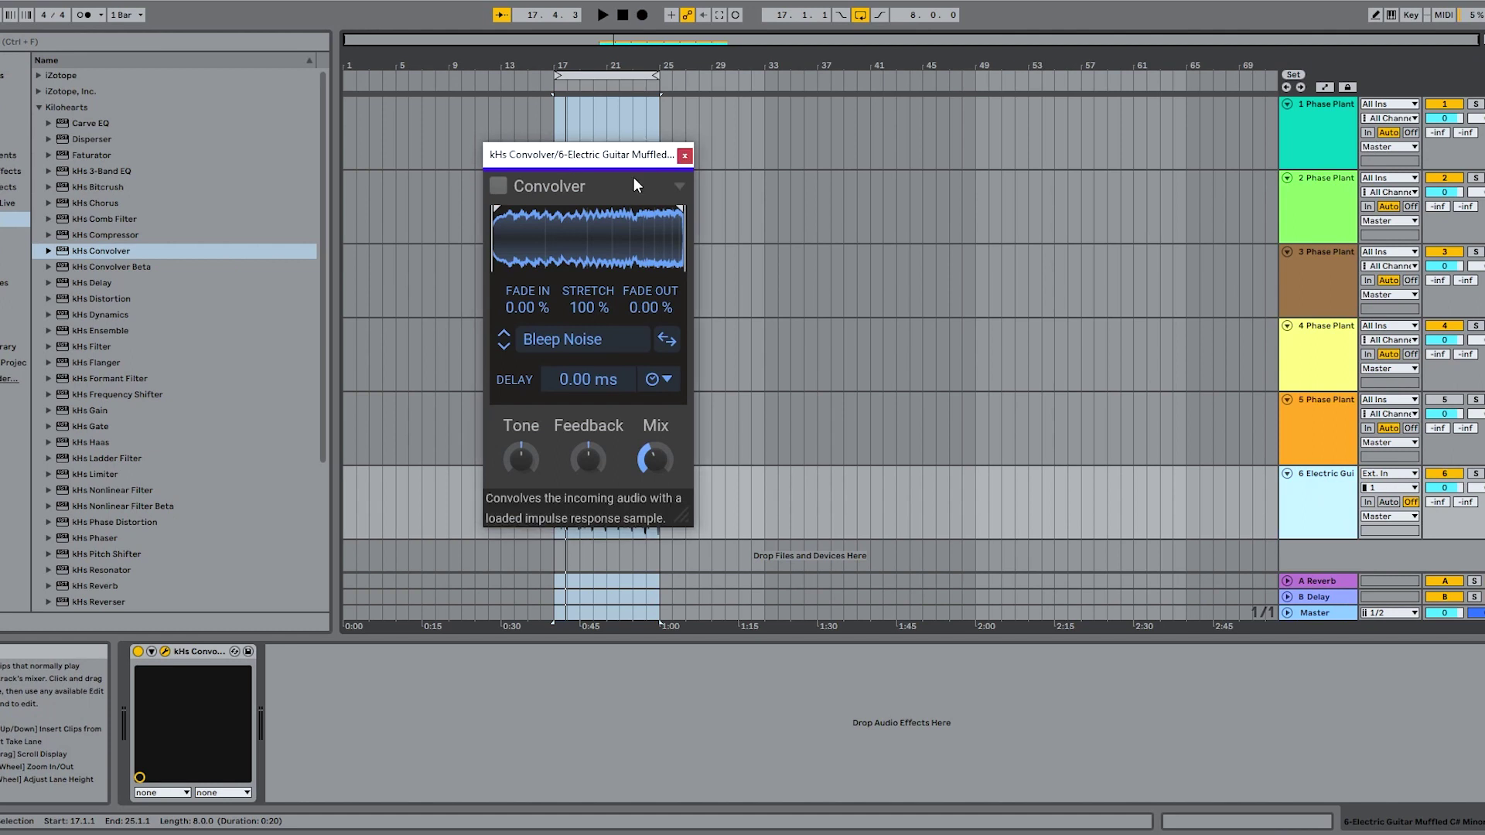
Enable the Convolver on the electric guitar track during playback and raise its mix
key(space)
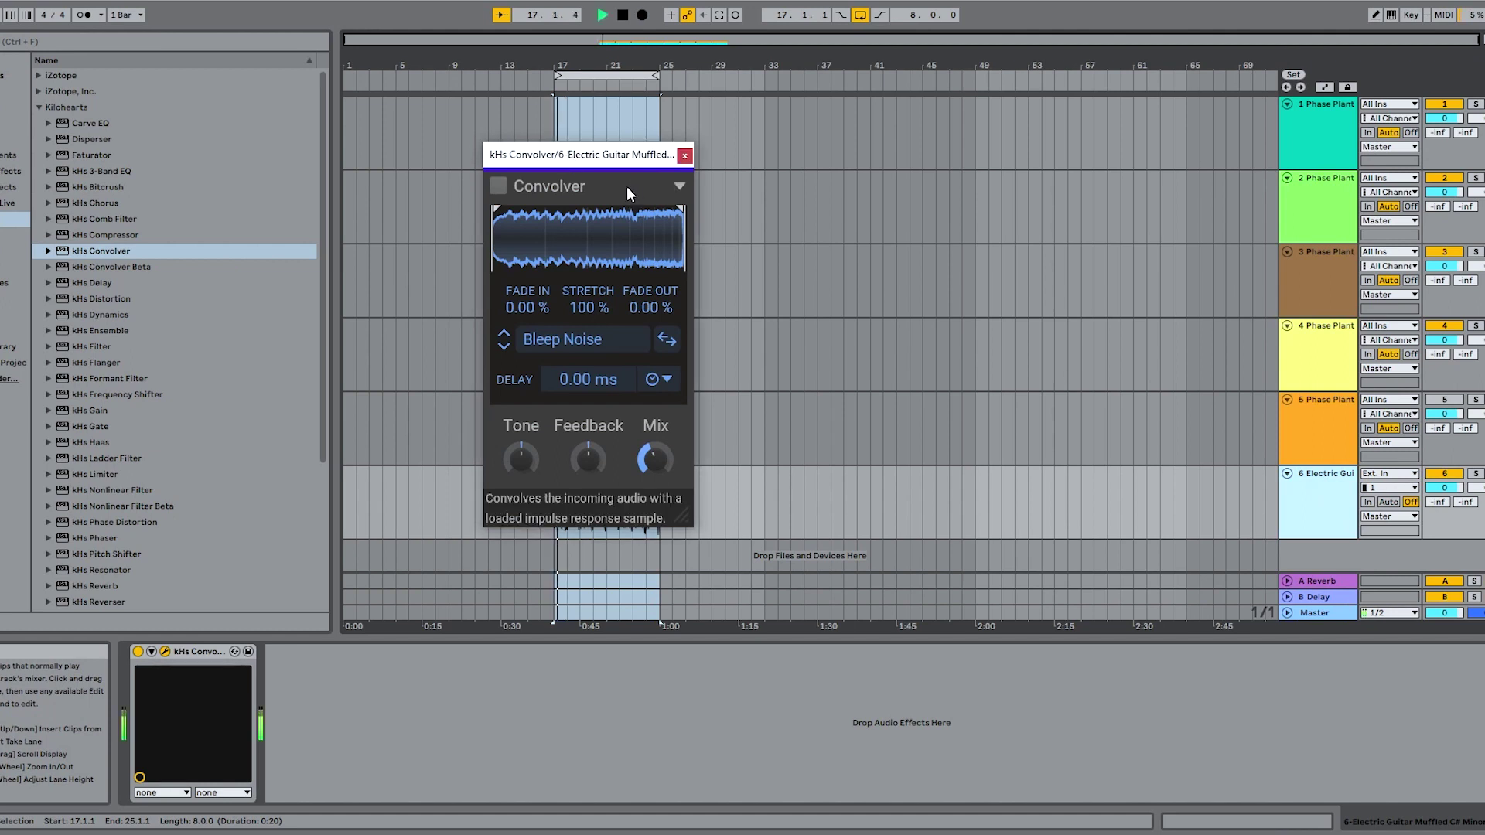
click(498, 185)
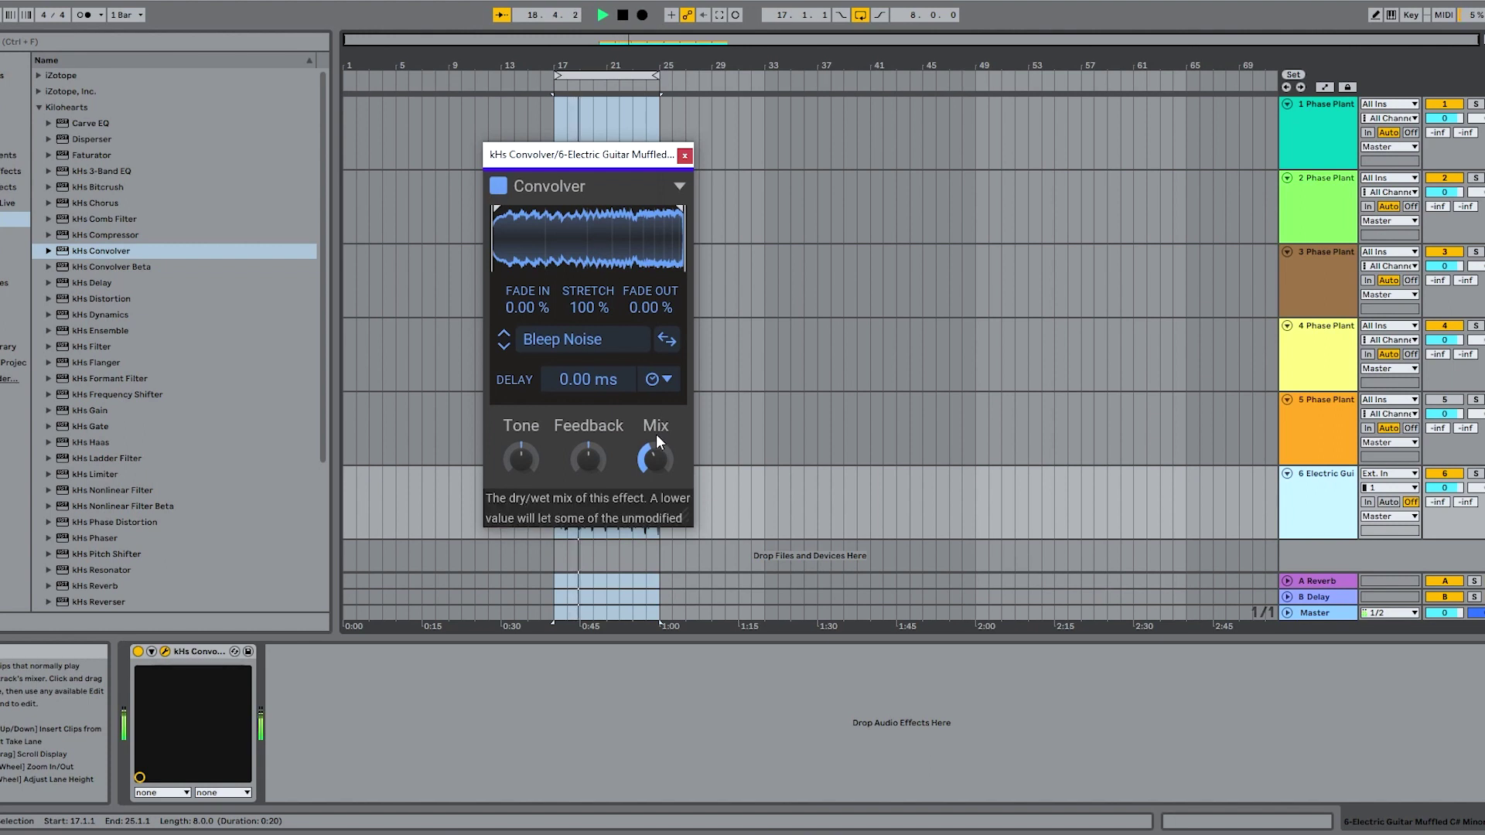
drag(656, 434, 656, 415)
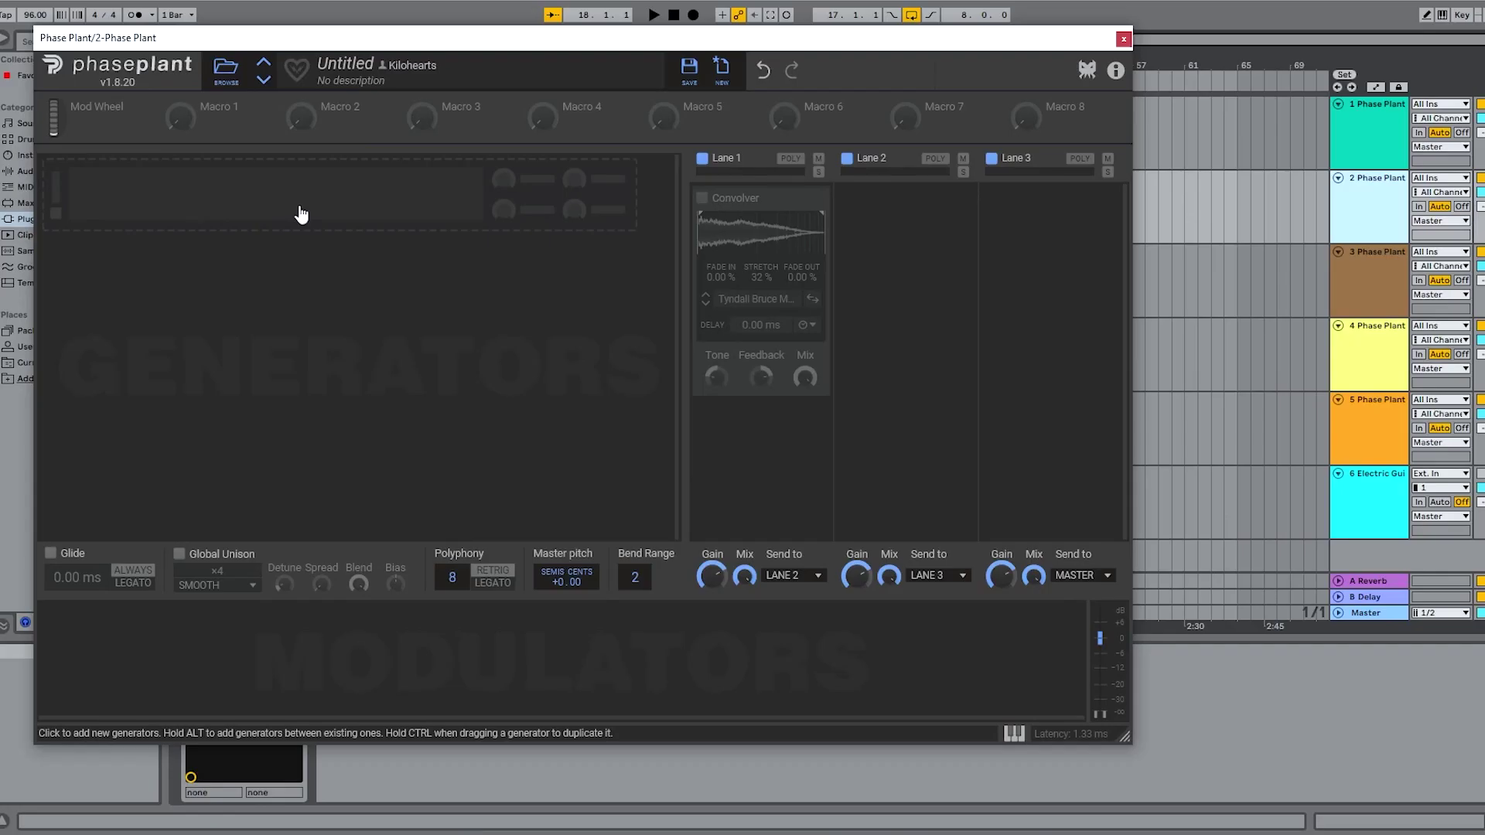
Add a Sampler generator and load the Custom Tweed sample from the Cabinets Guitar impulse responses
click(299, 208)
click(331, 301)
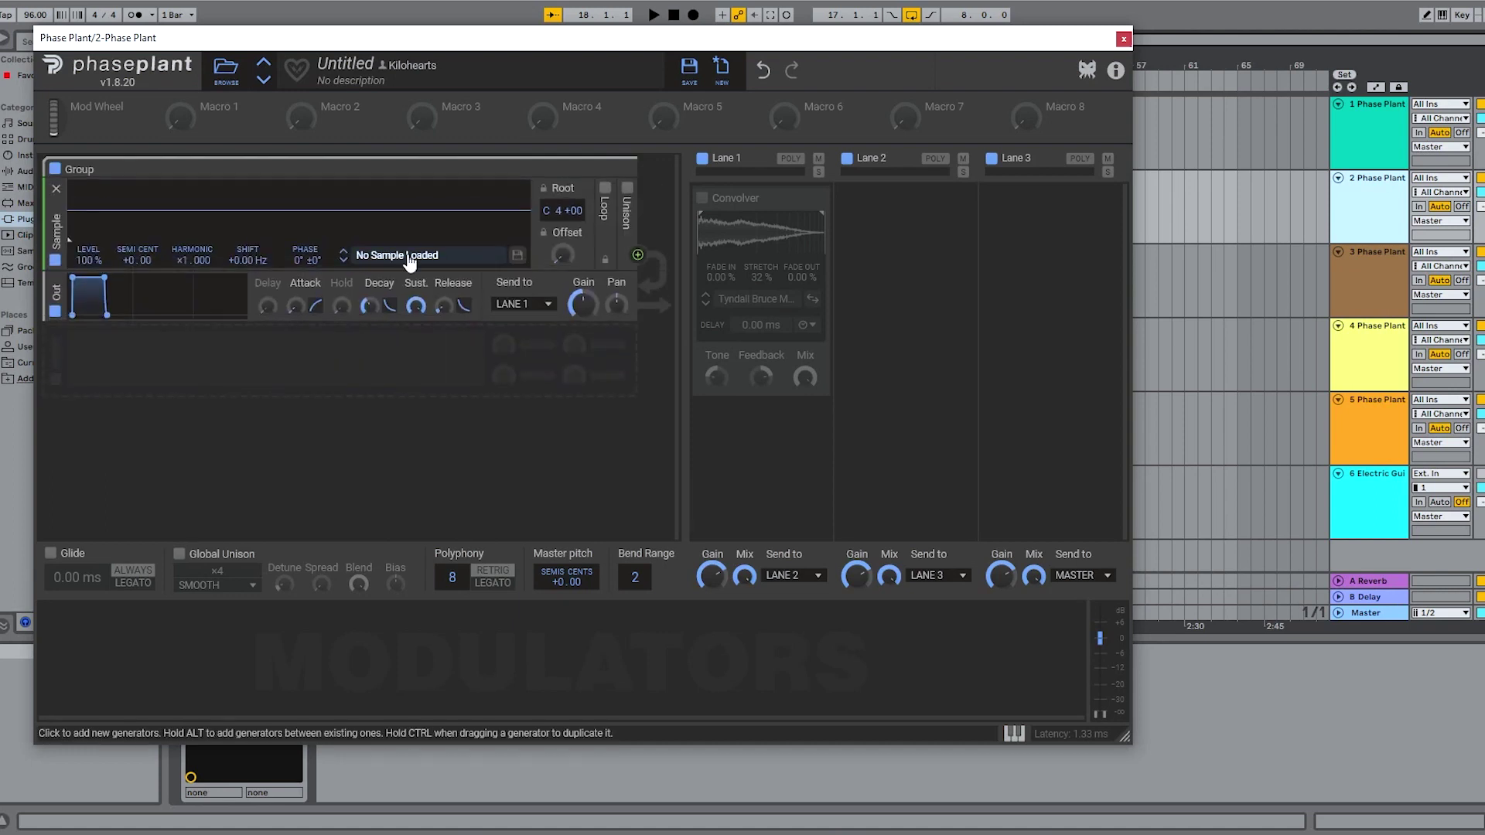
click(410, 255)
click(580, 341)
click(596, 379)
click(772, 461)
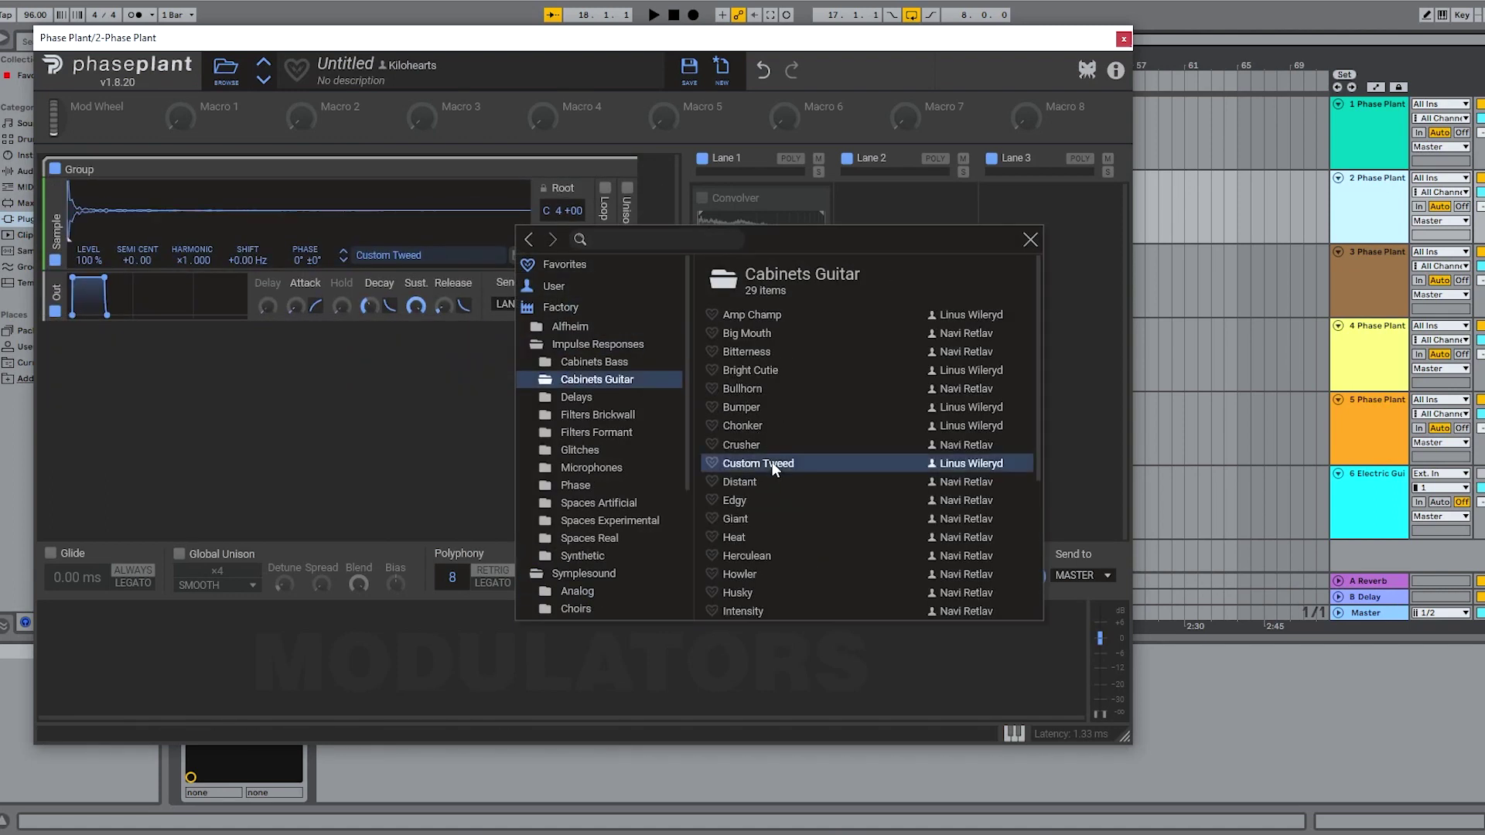
click(374, 238)
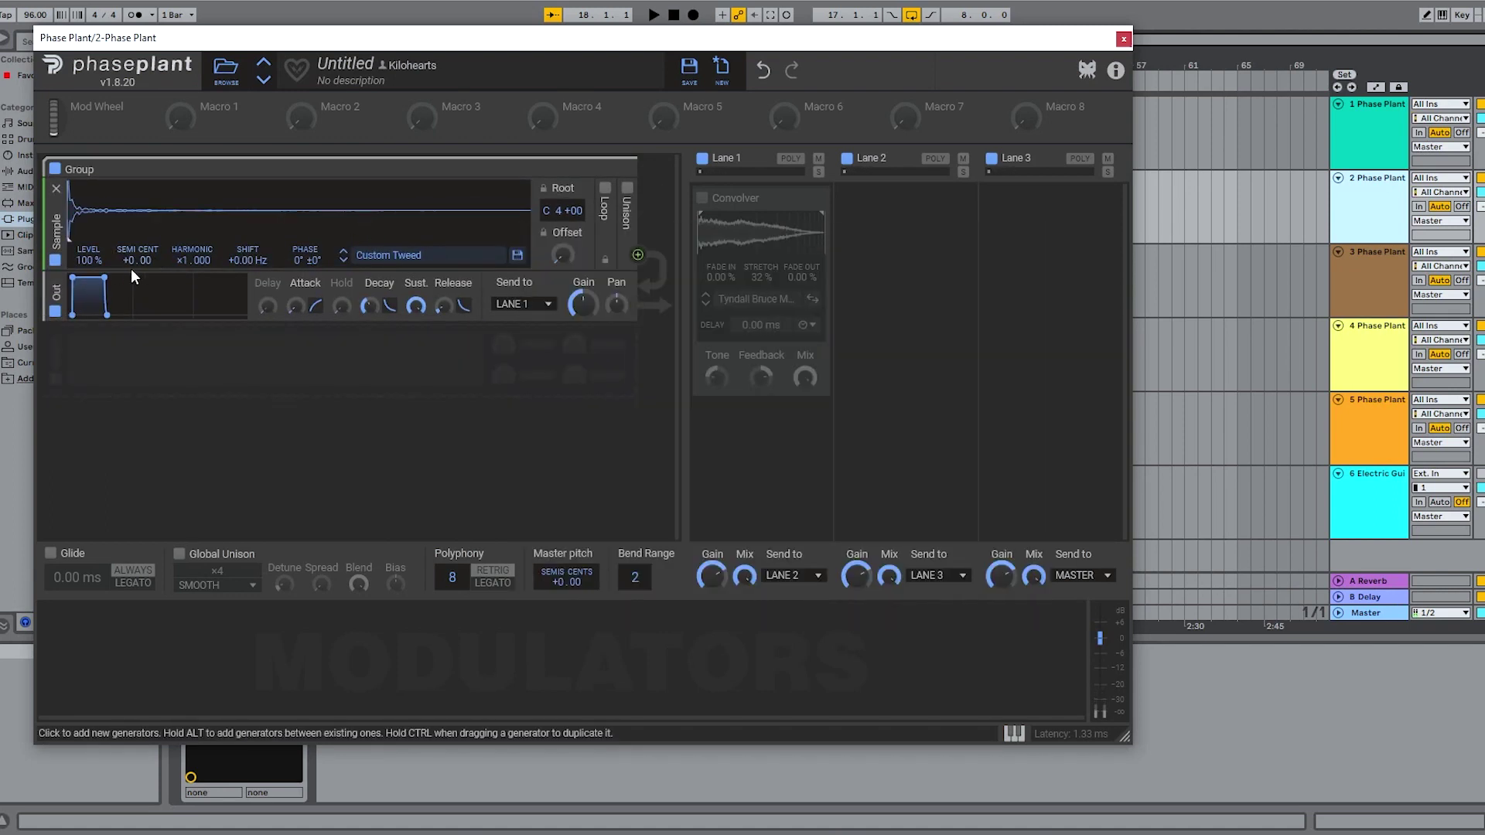
Insert a Distortion module between the sampler and its output, and enable the Convolver in Lane 1
key(alt)
alt+click(321, 284)
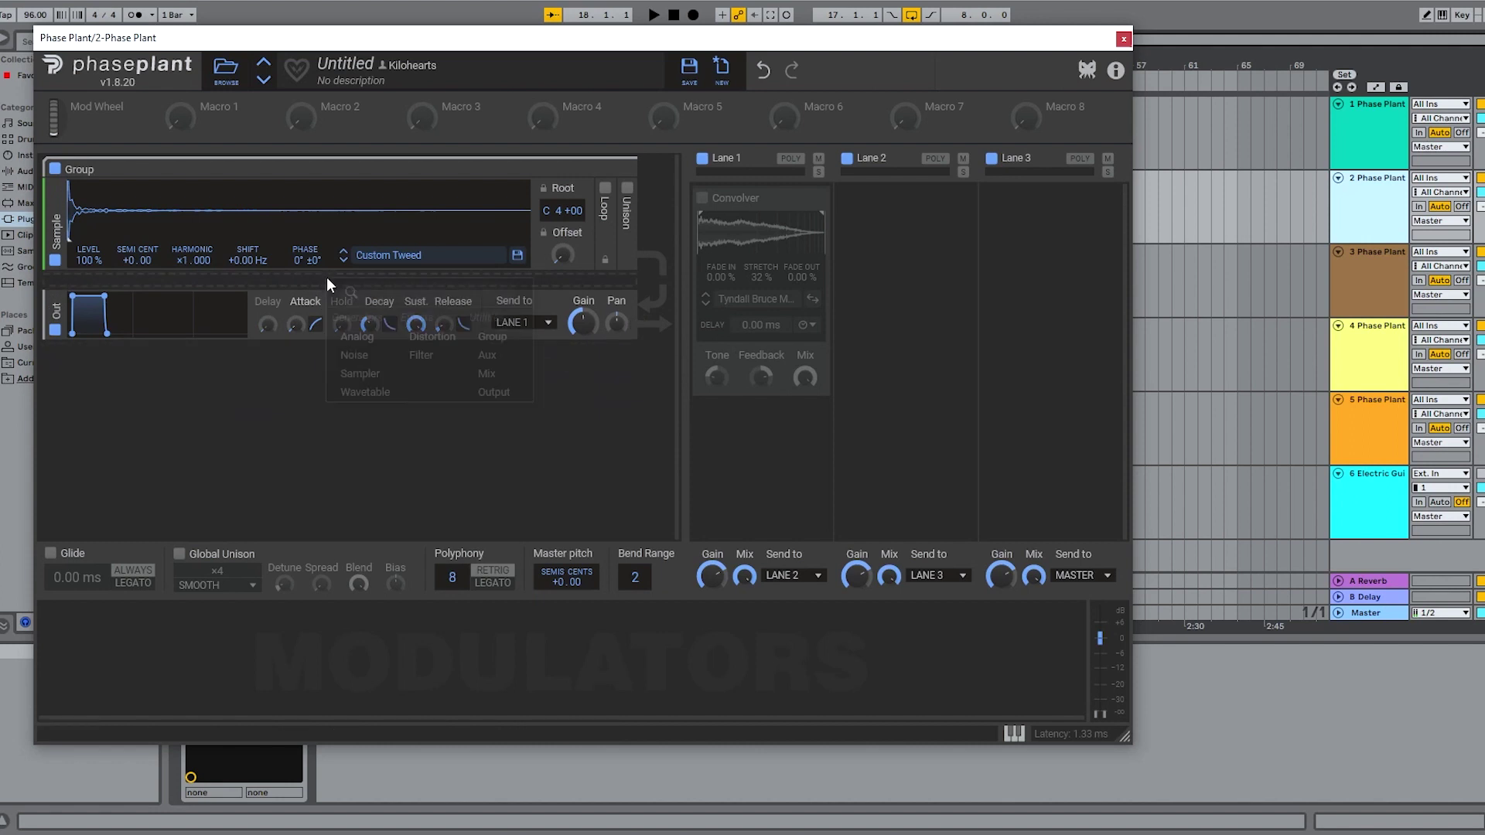
click(415, 336)
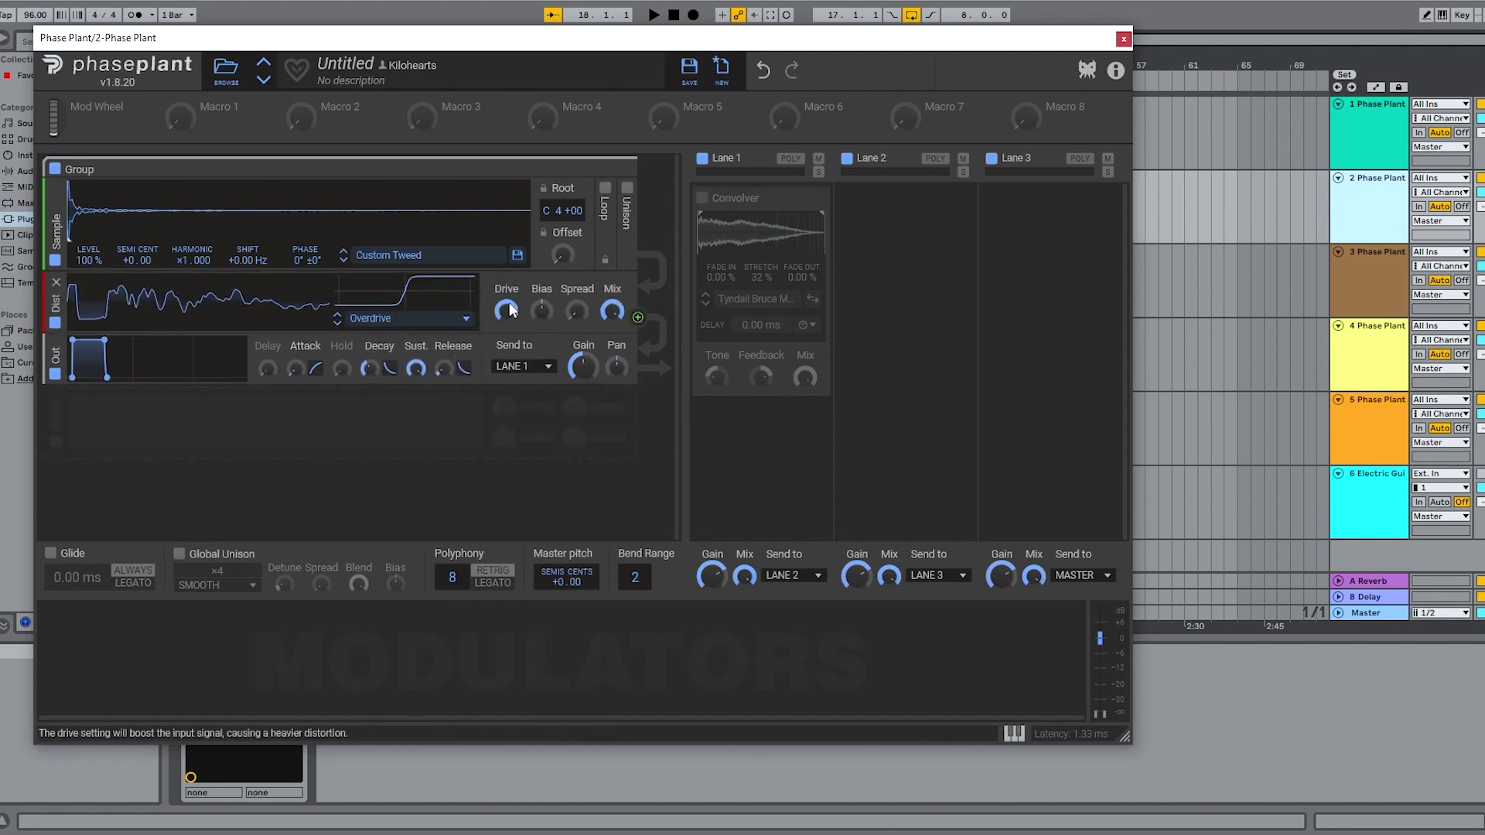
click(703, 198)
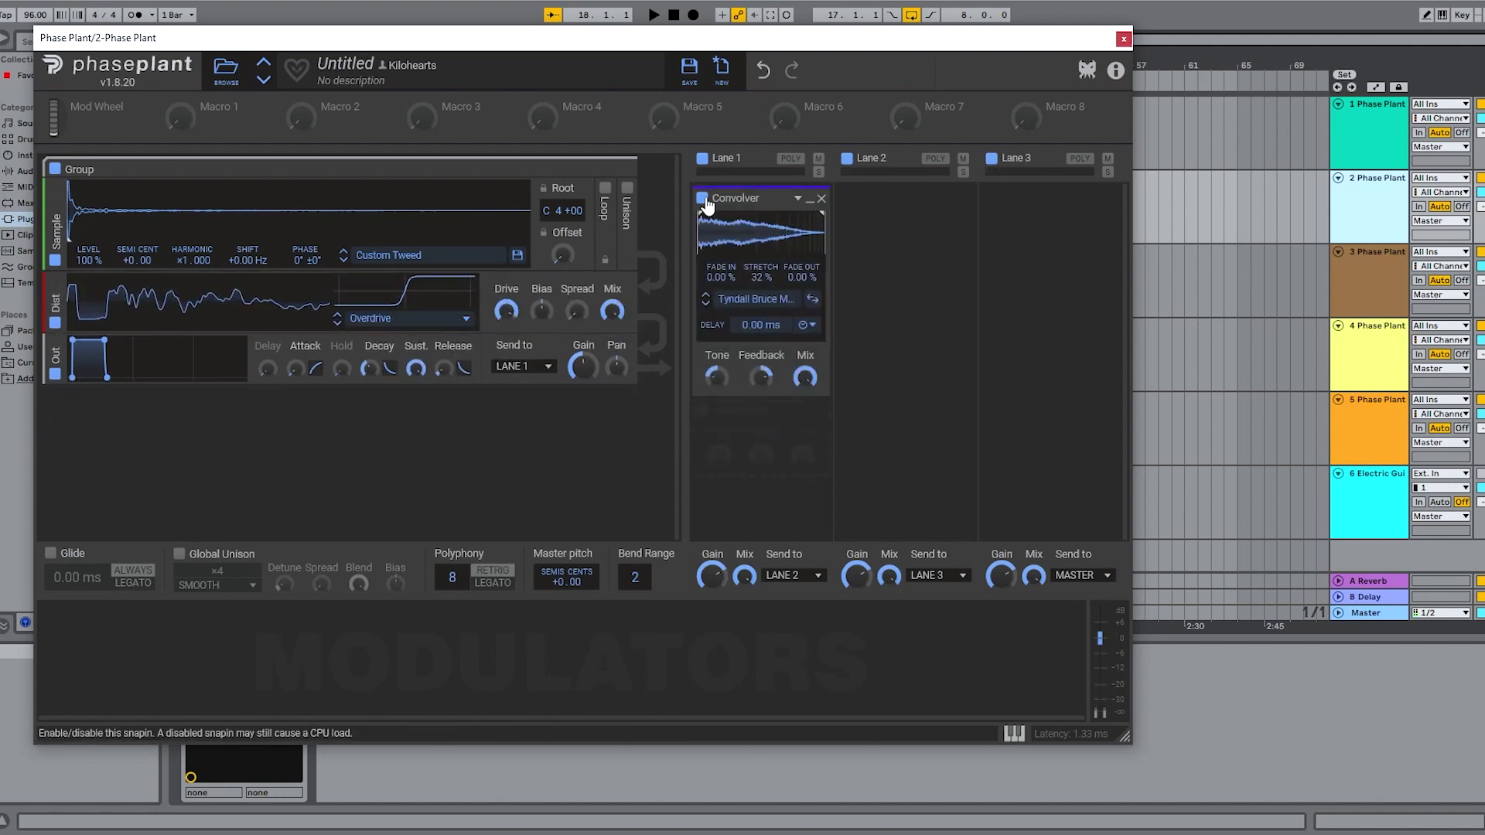
Step forward through the guitar cabinet samples in the sampler until Intensity is loaded
click(343, 261)
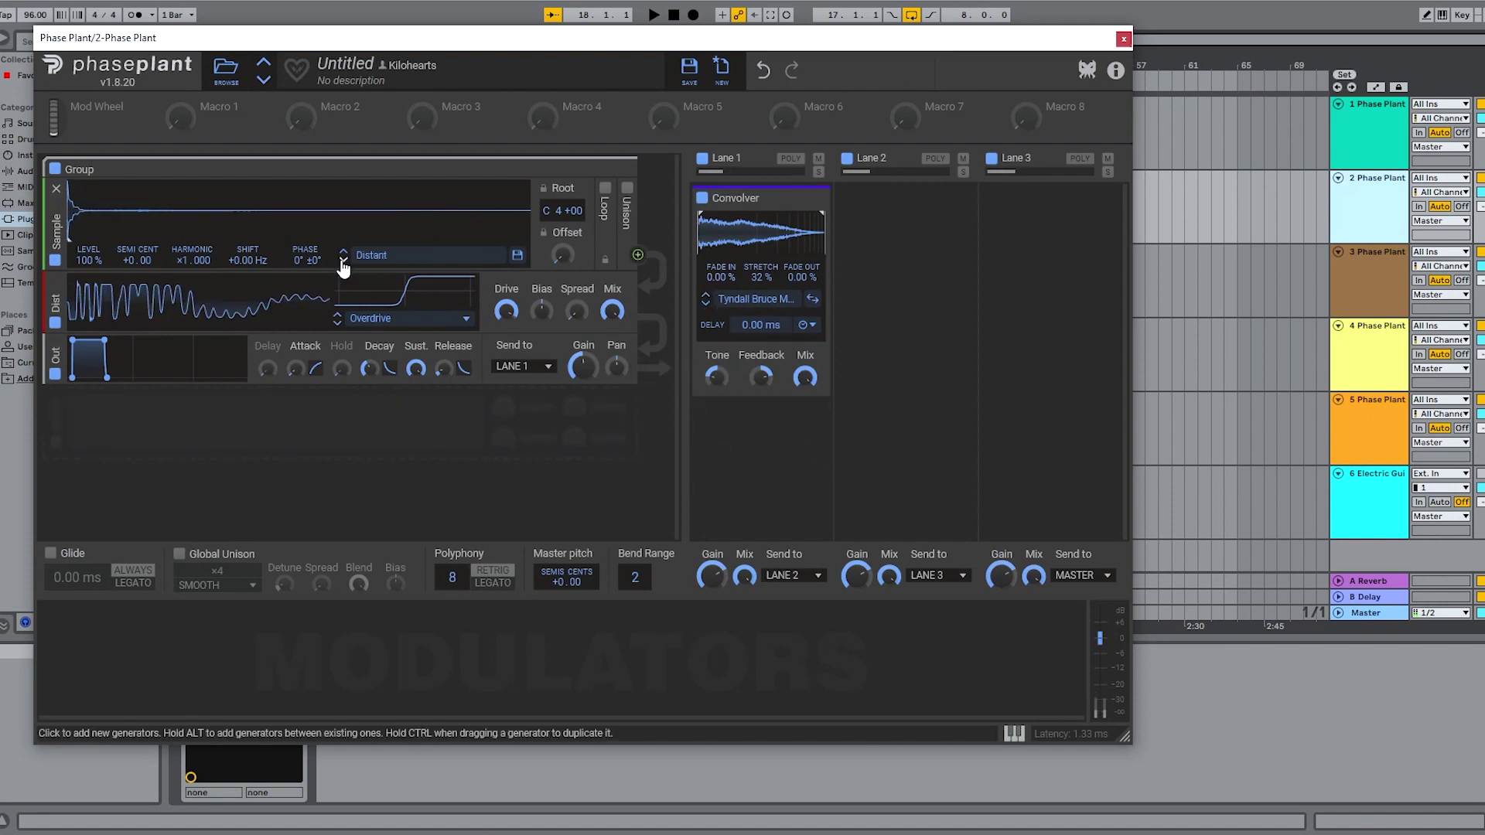
click(344, 262)
click(343, 262)
click(344, 263)
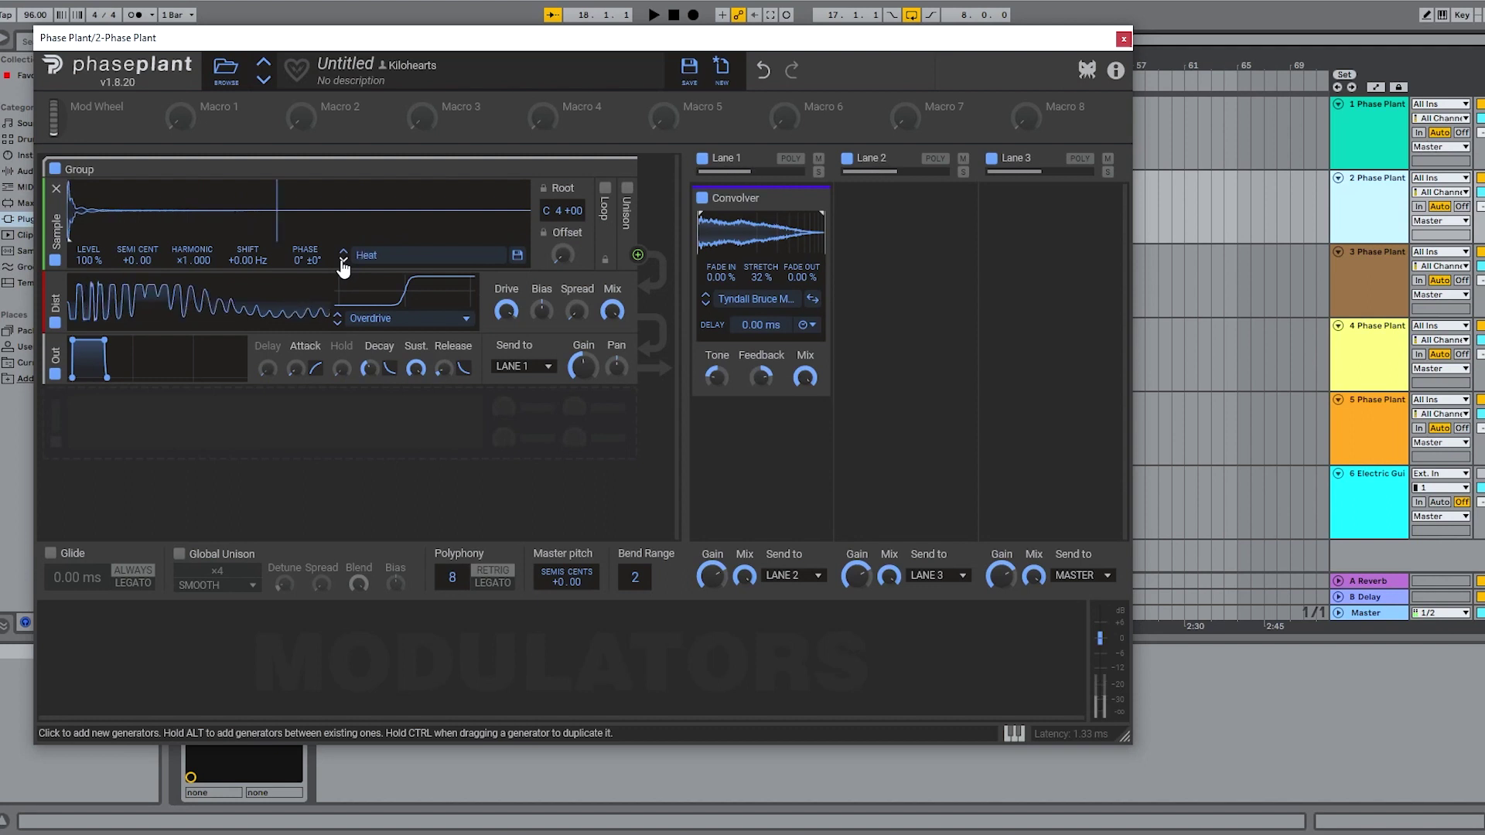
click(343, 262)
click(343, 263)
click(344, 262)
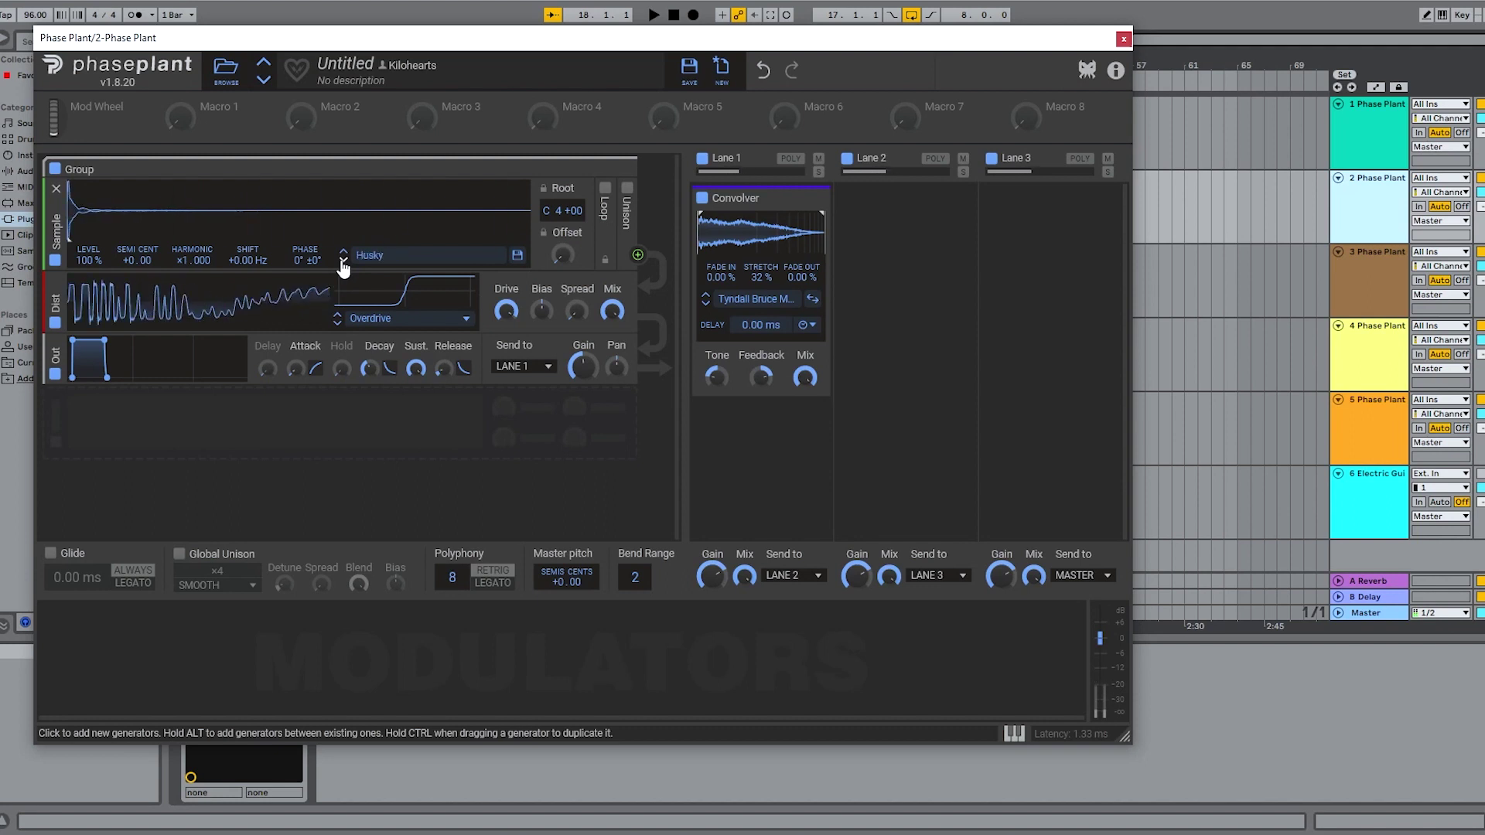
click(344, 263)
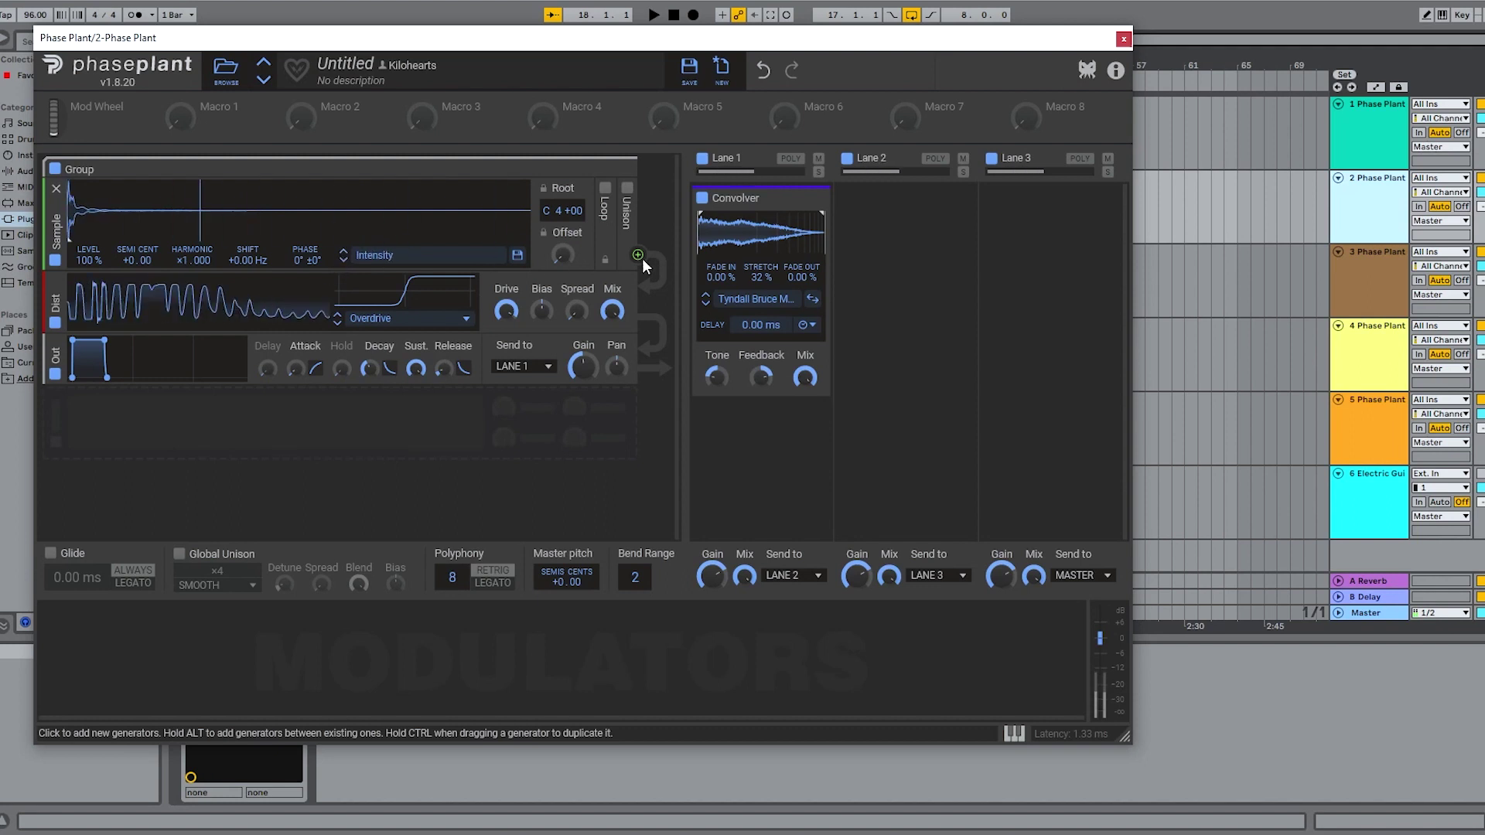
Audition real-space impulse responses in the Lane 1 Convolver, including York Minster, Theatre Stage and the stairwell and stairway spaces
click(705, 304)
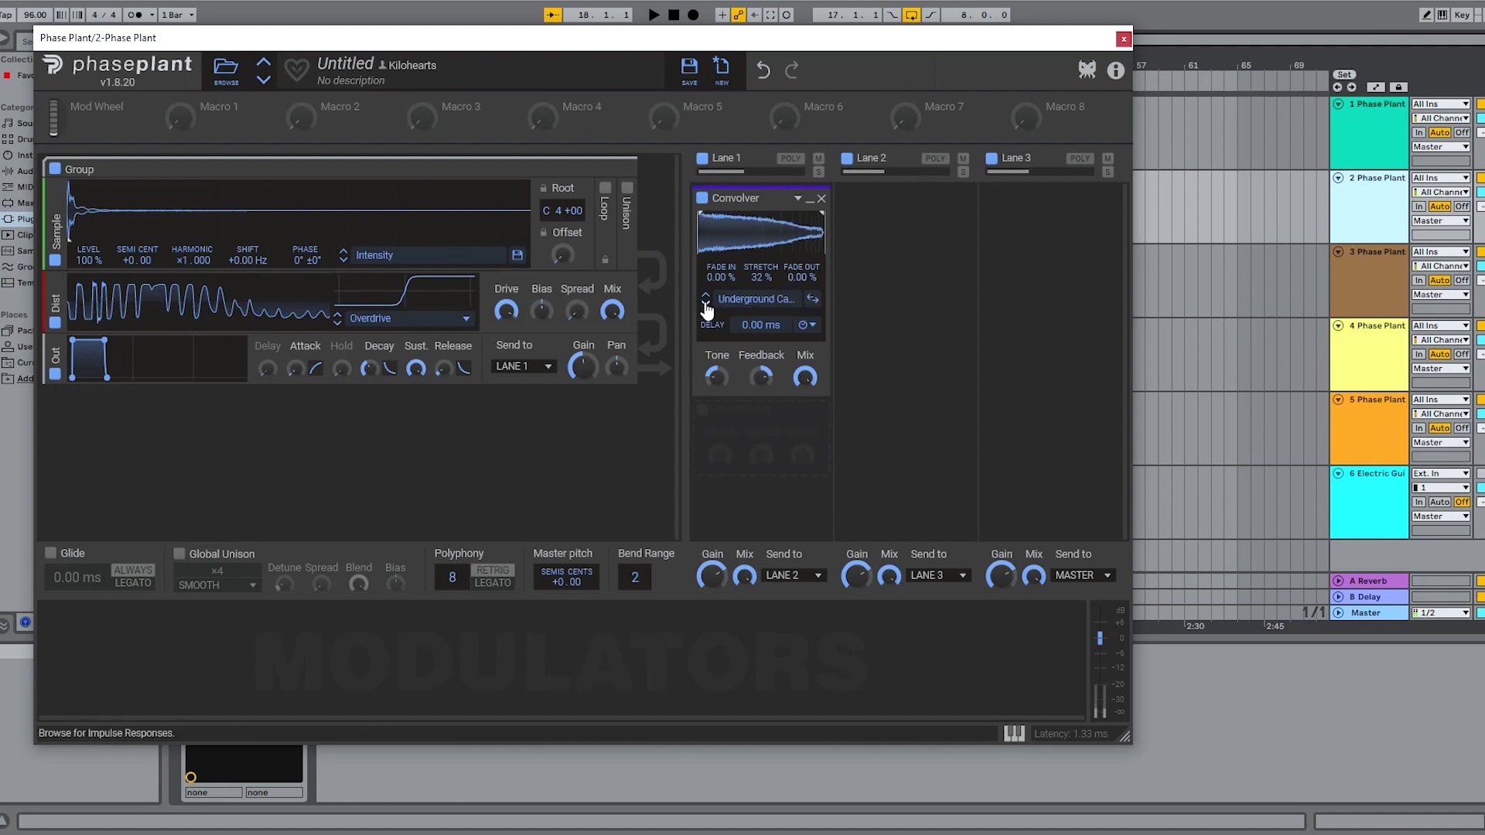
click(706, 305)
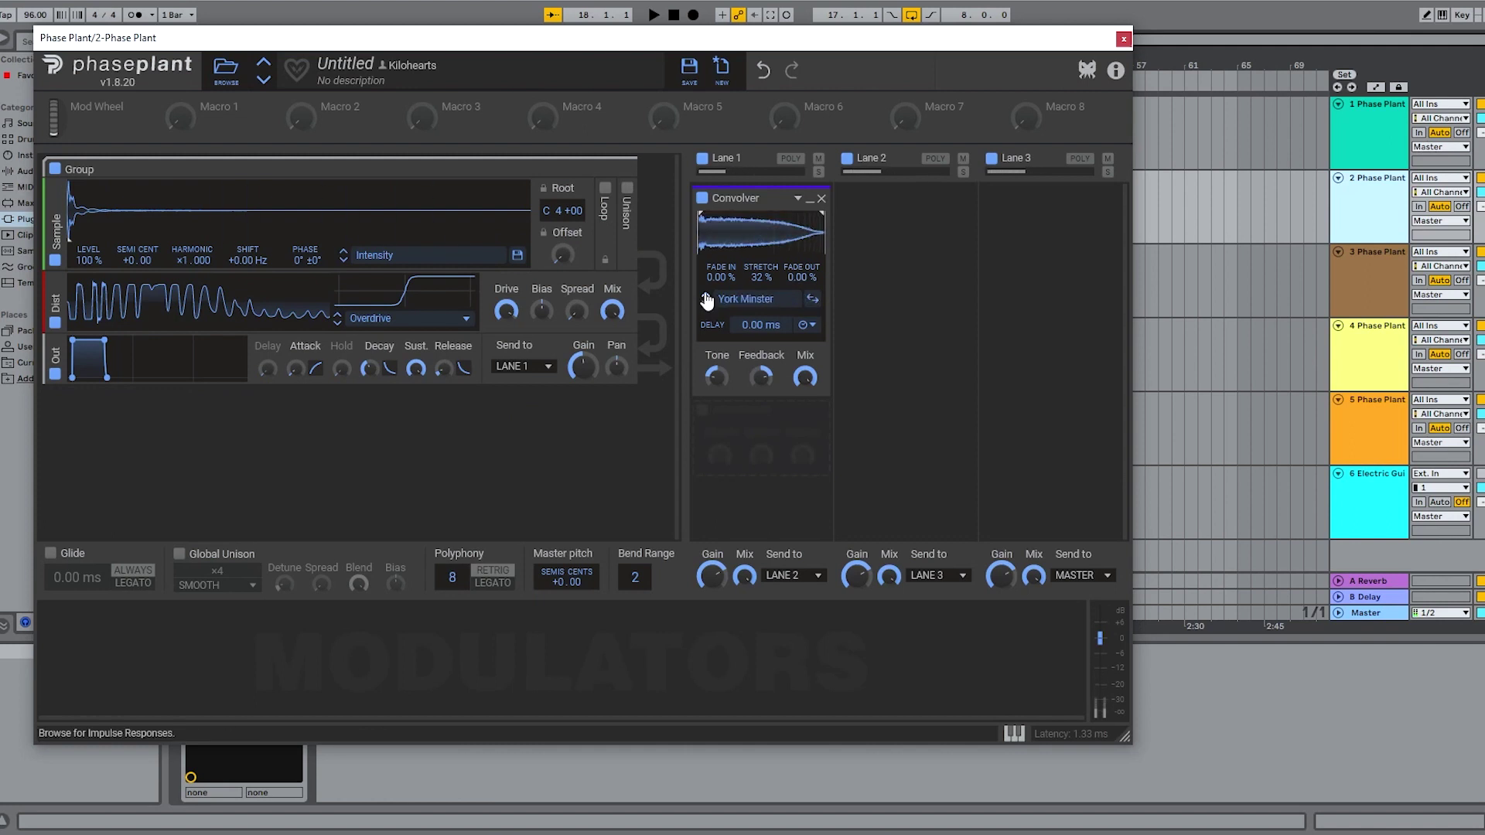
click(706, 301)
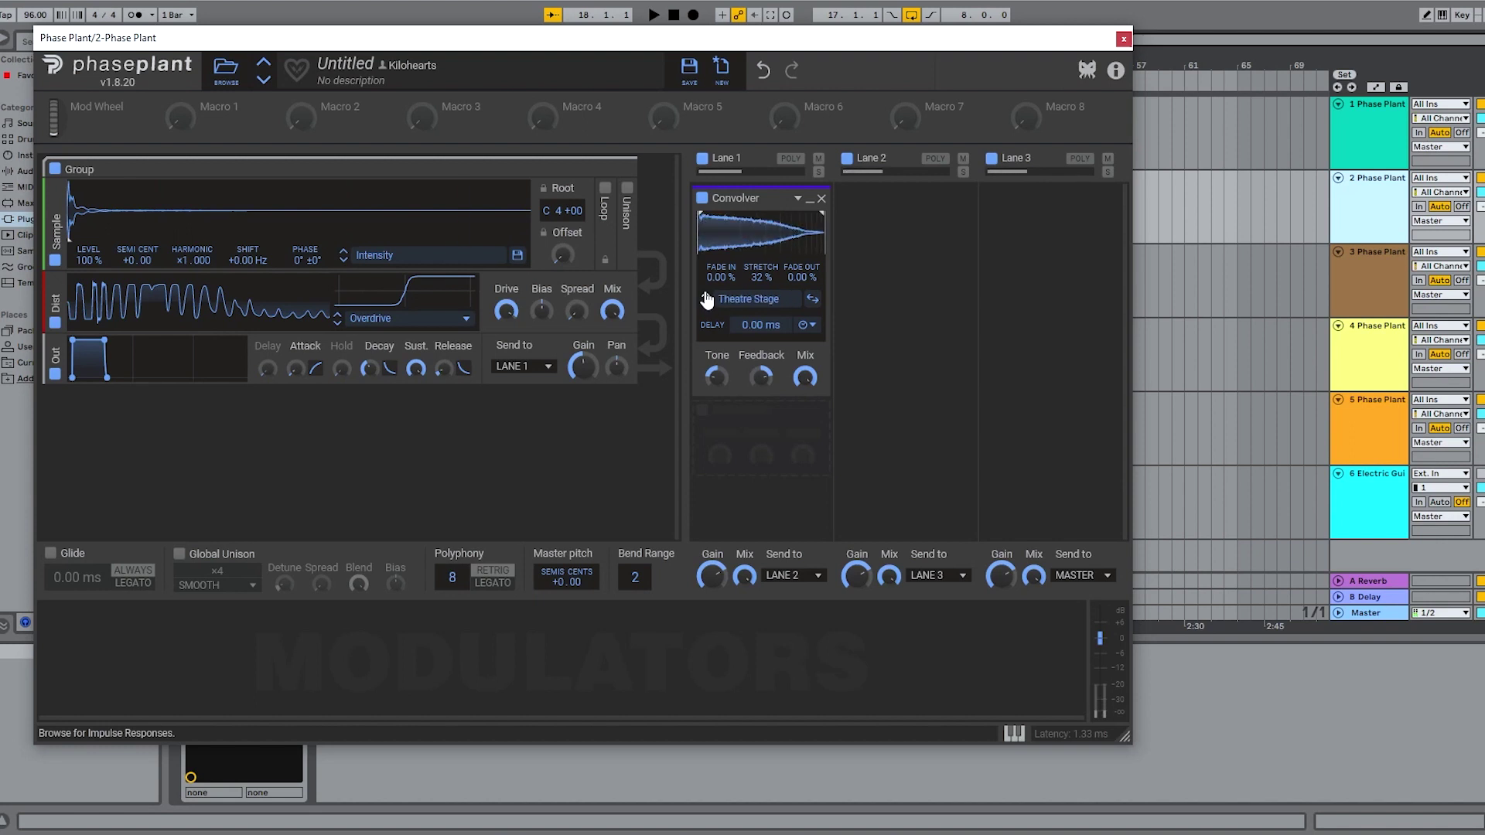
click(705, 300)
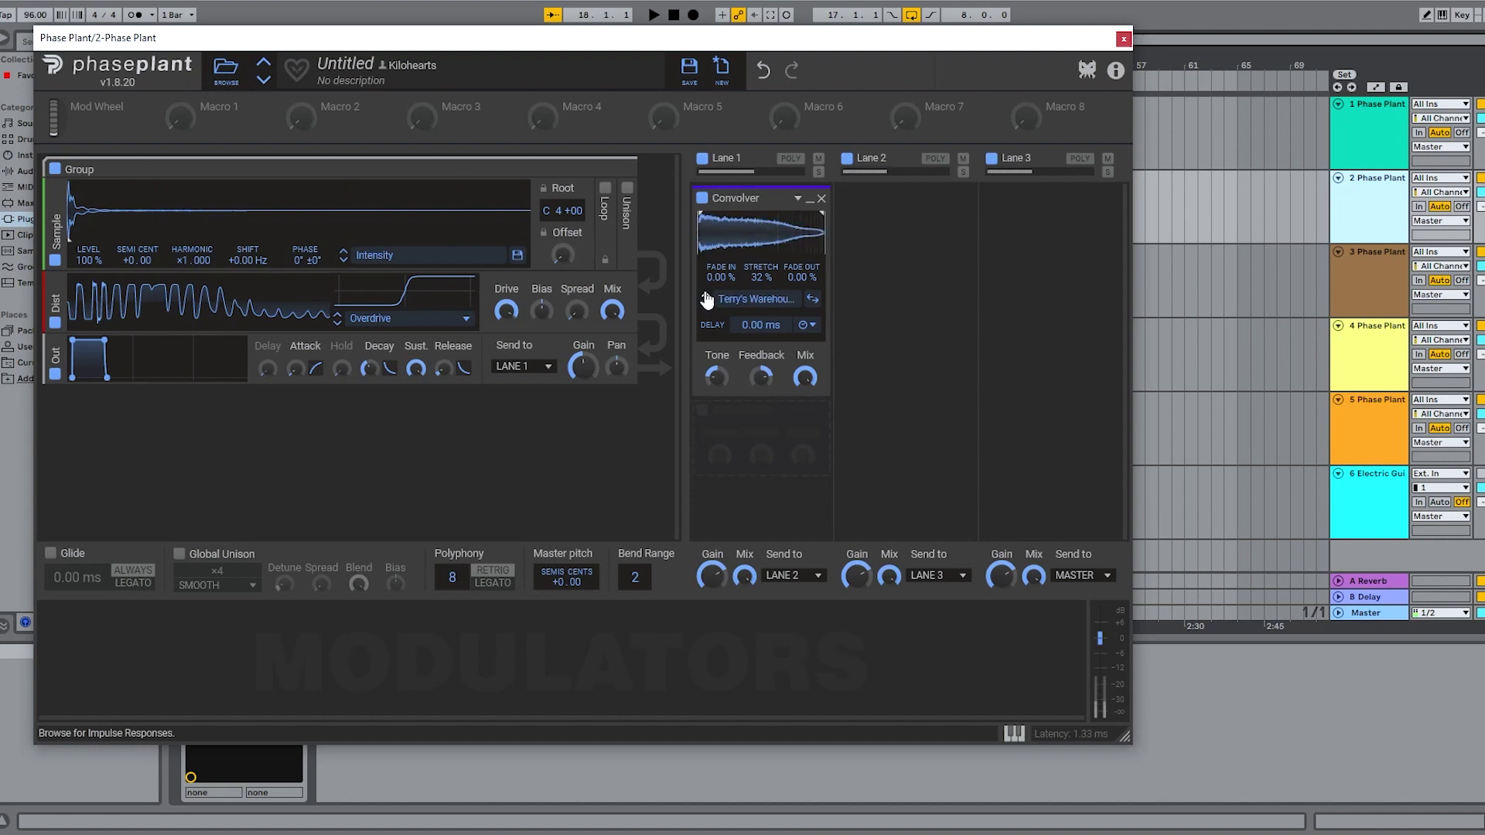
click(705, 300)
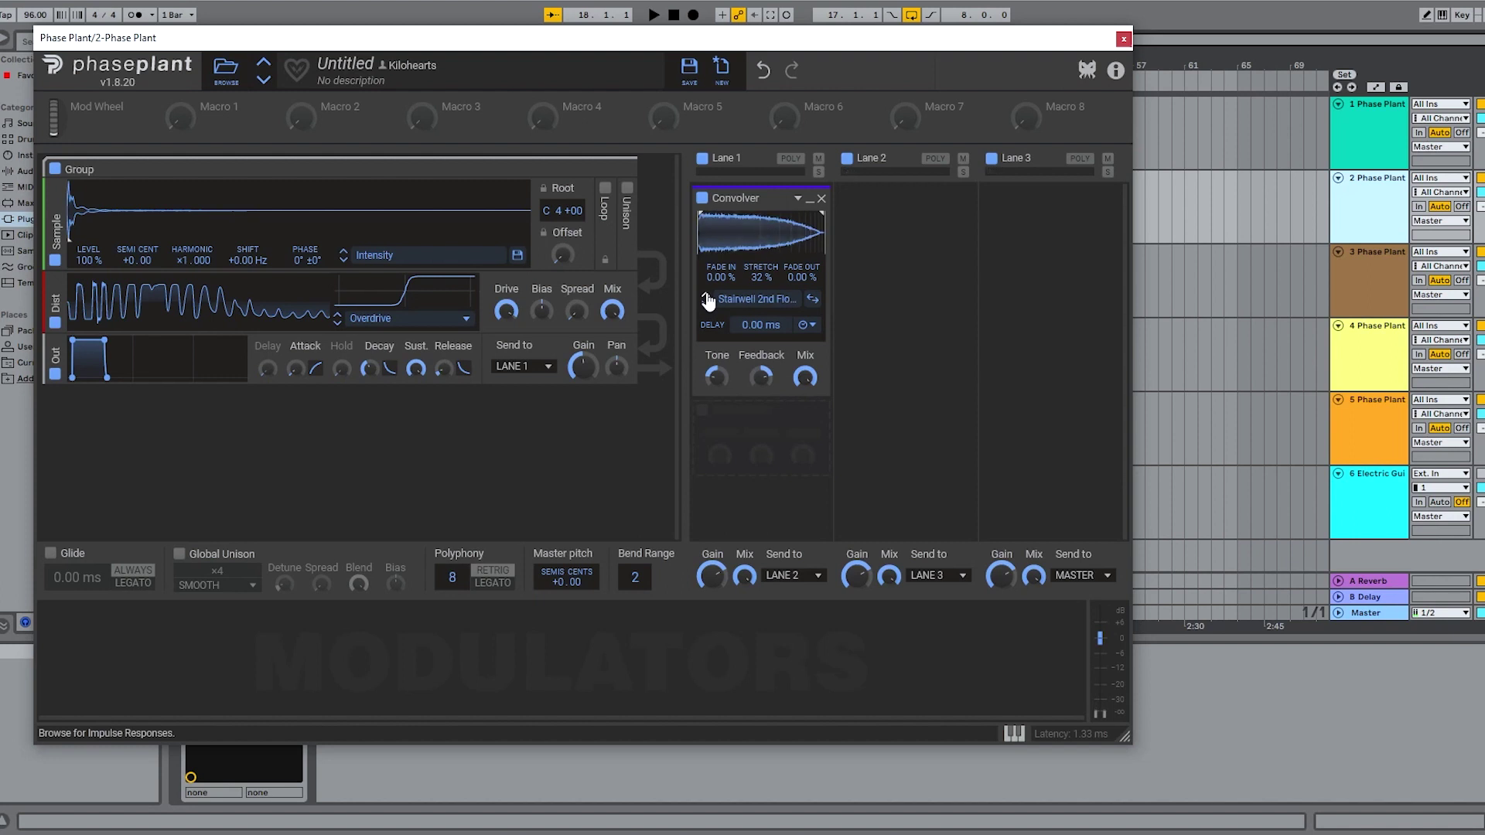
click(706, 301)
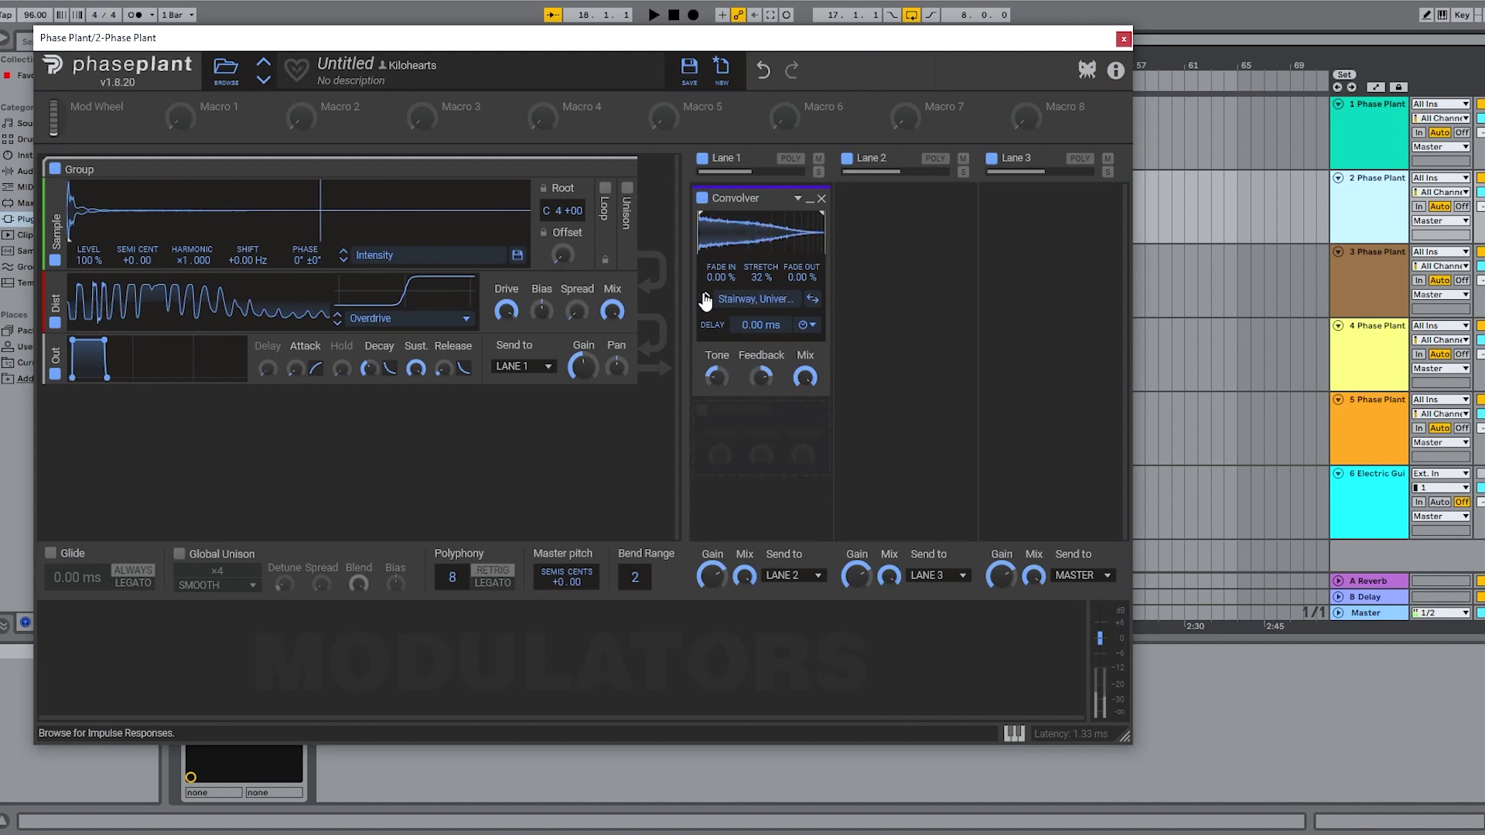
click(706, 300)
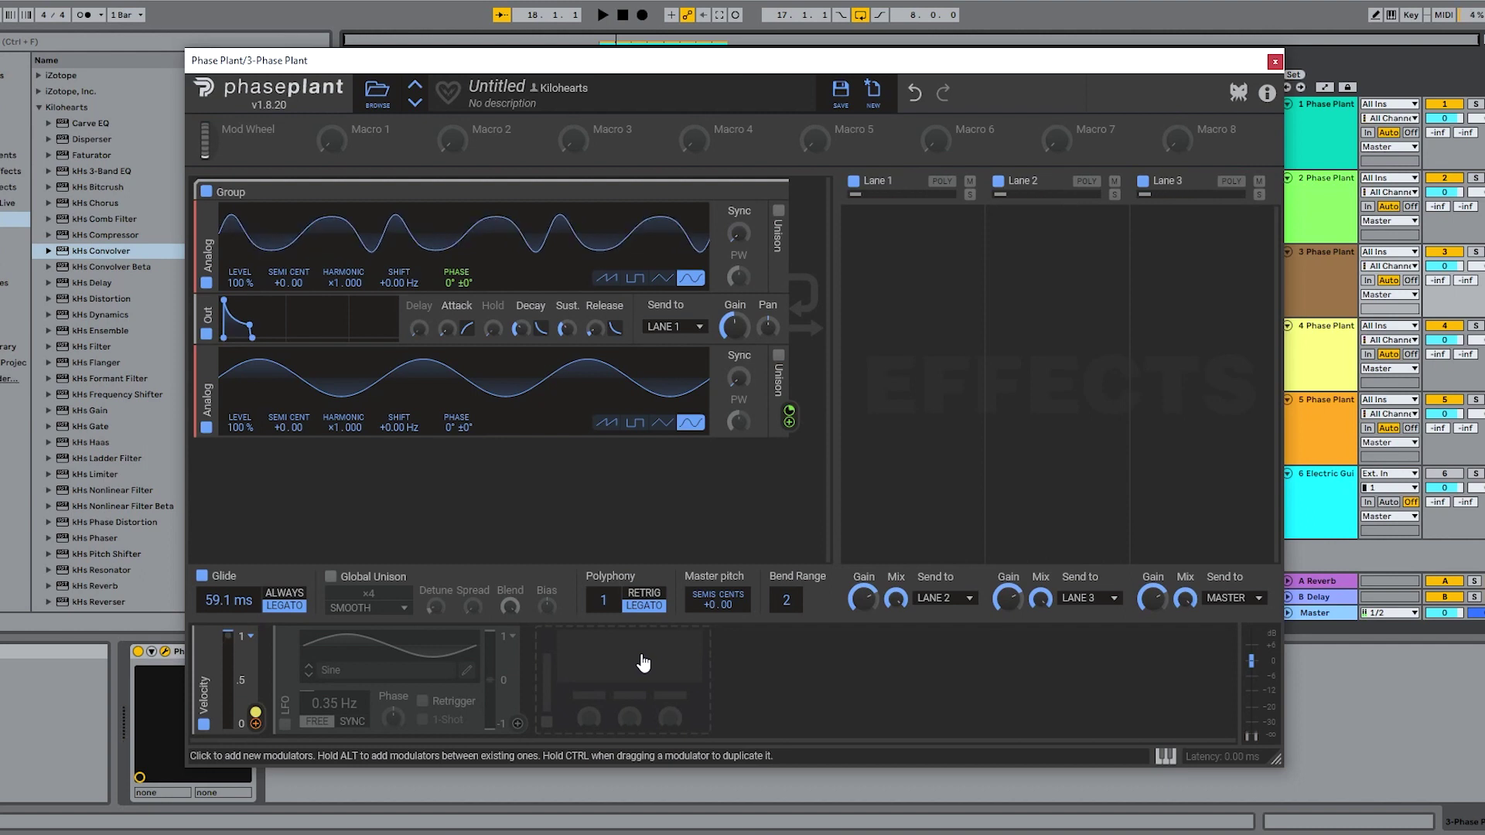
Add a Convolver to Lane 1 and load the Loudness impulse response from Microphones
click(891, 246)
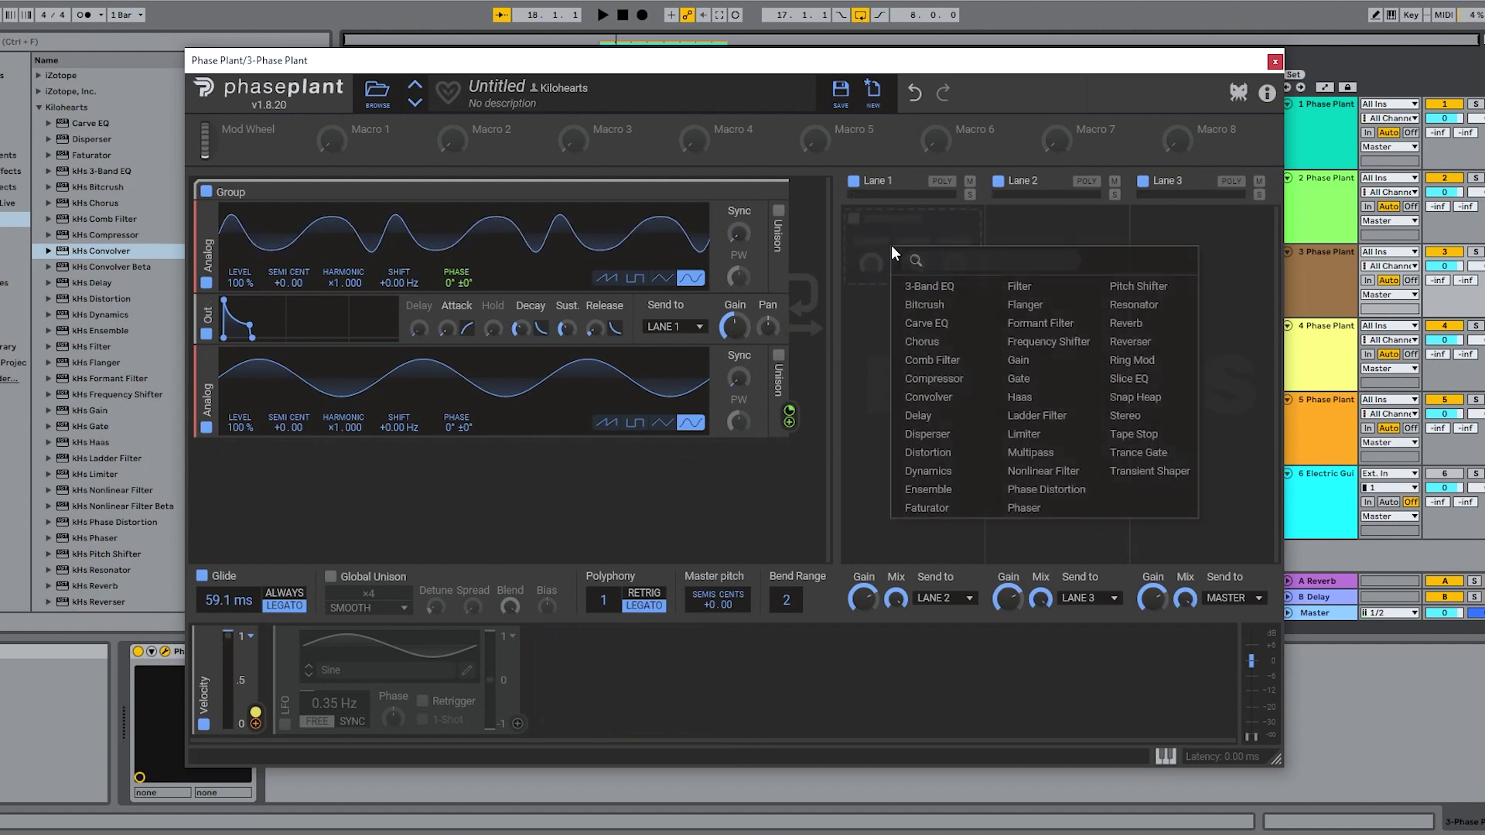
click(930, 399)
click(913, 321)
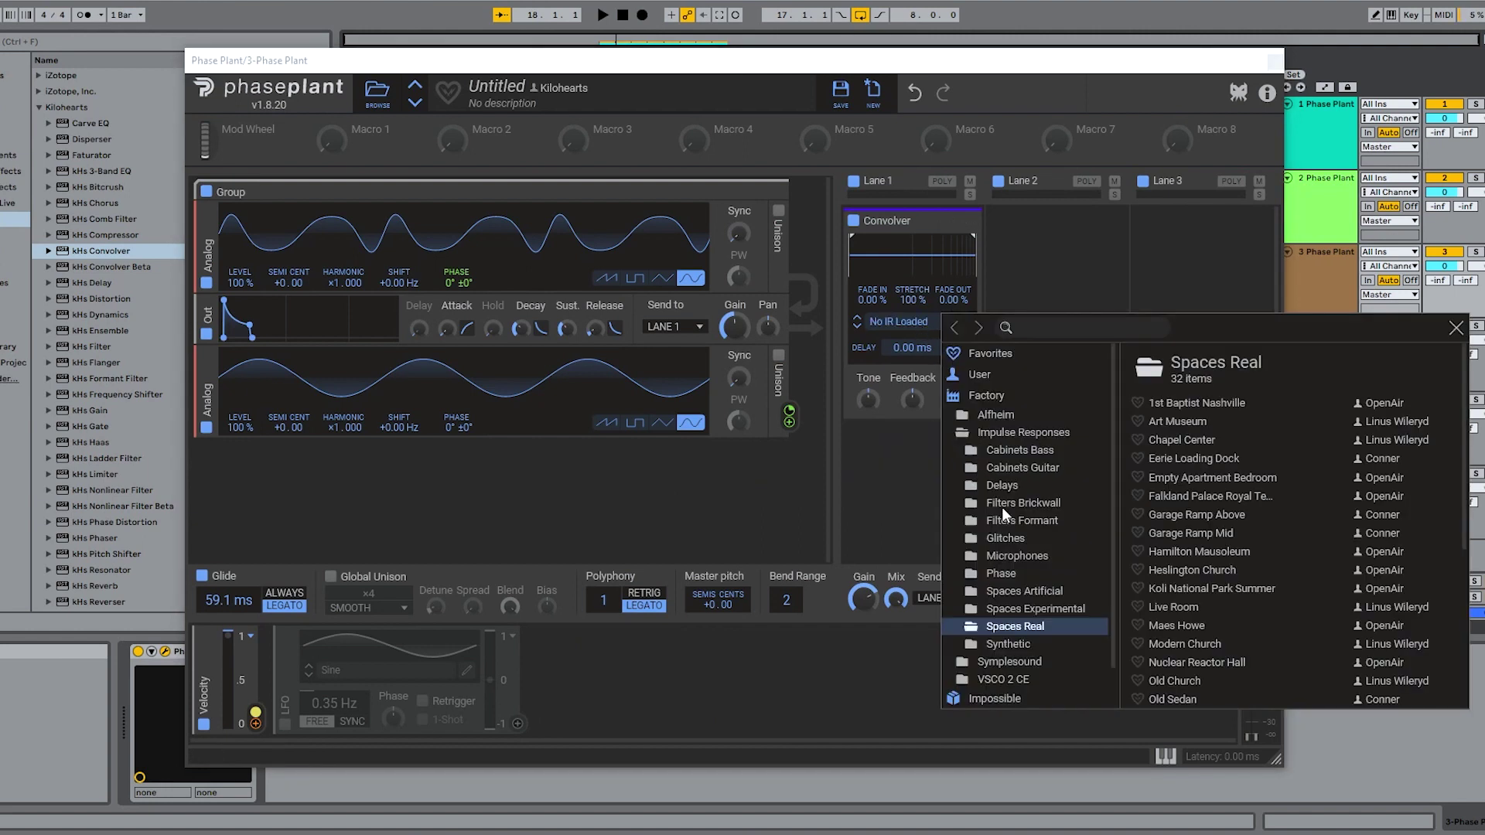
click(1010, 554)
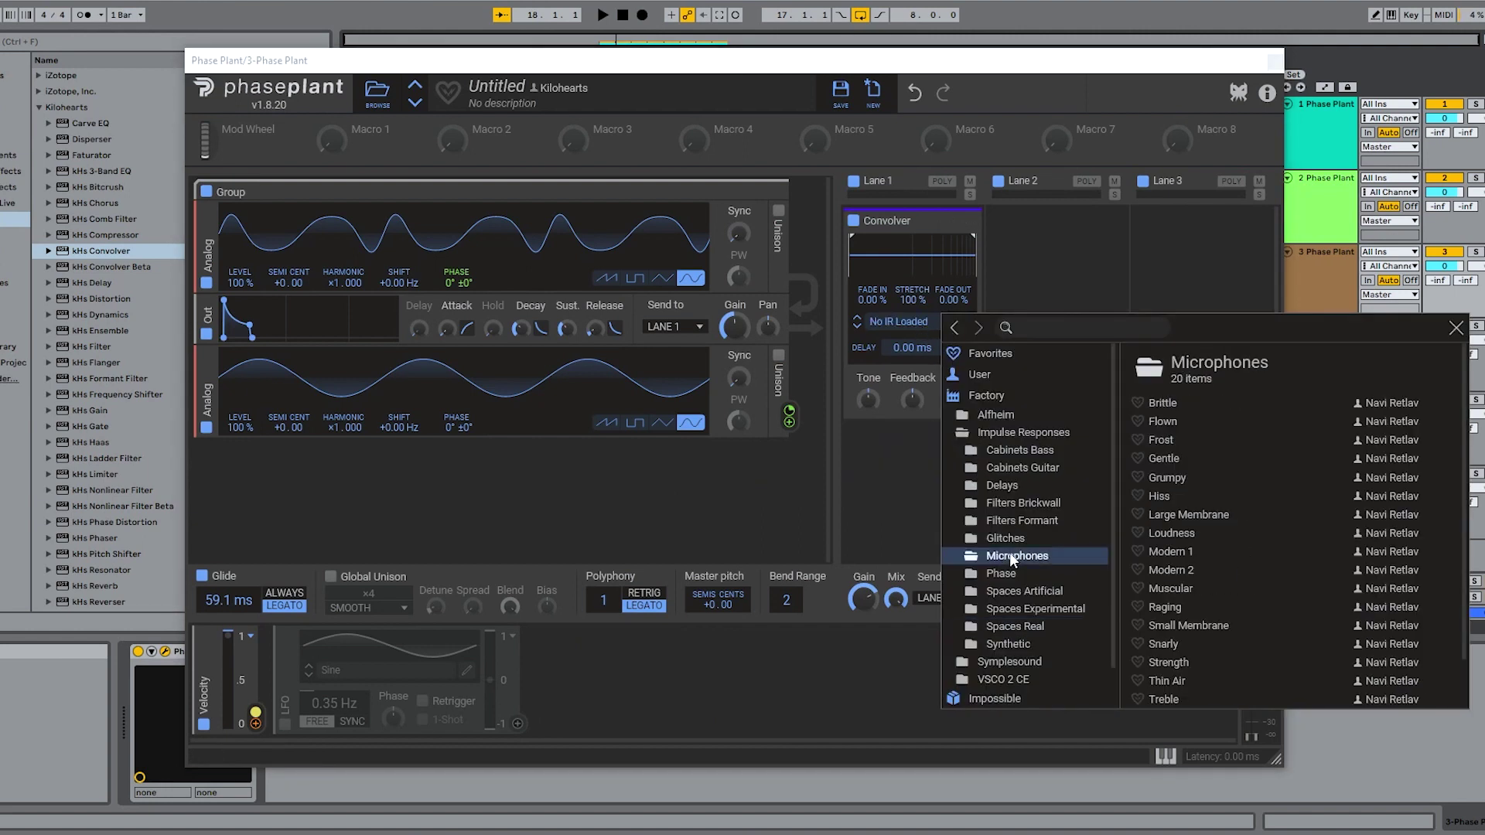
click(1161, 532)
click(889, 425)
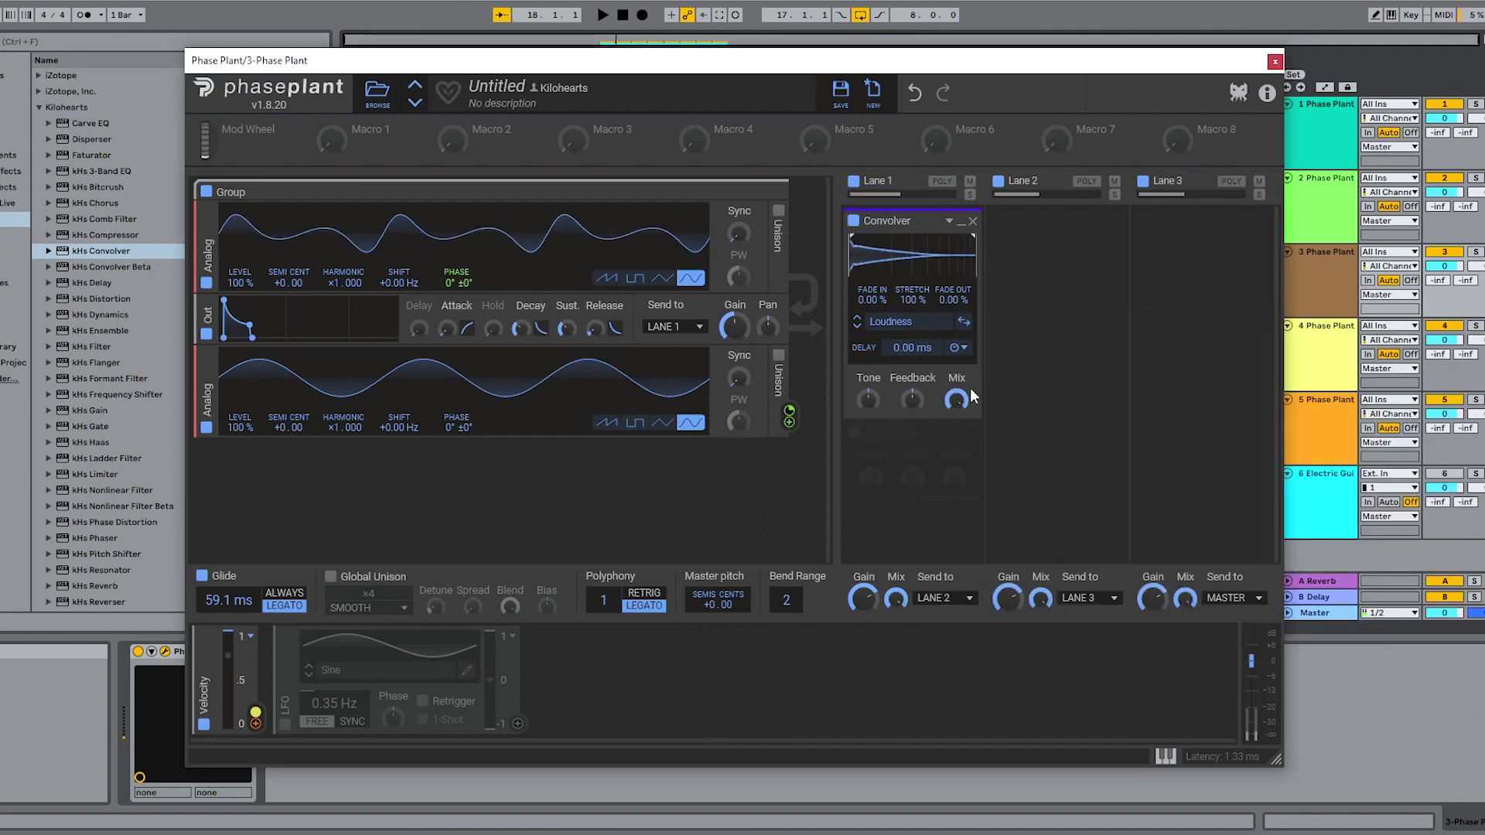
Set the Convolver's delay to about 63.7 ms, raise its feedback and set its stretch to about 160 %
drag(913, 347, 913, 345)
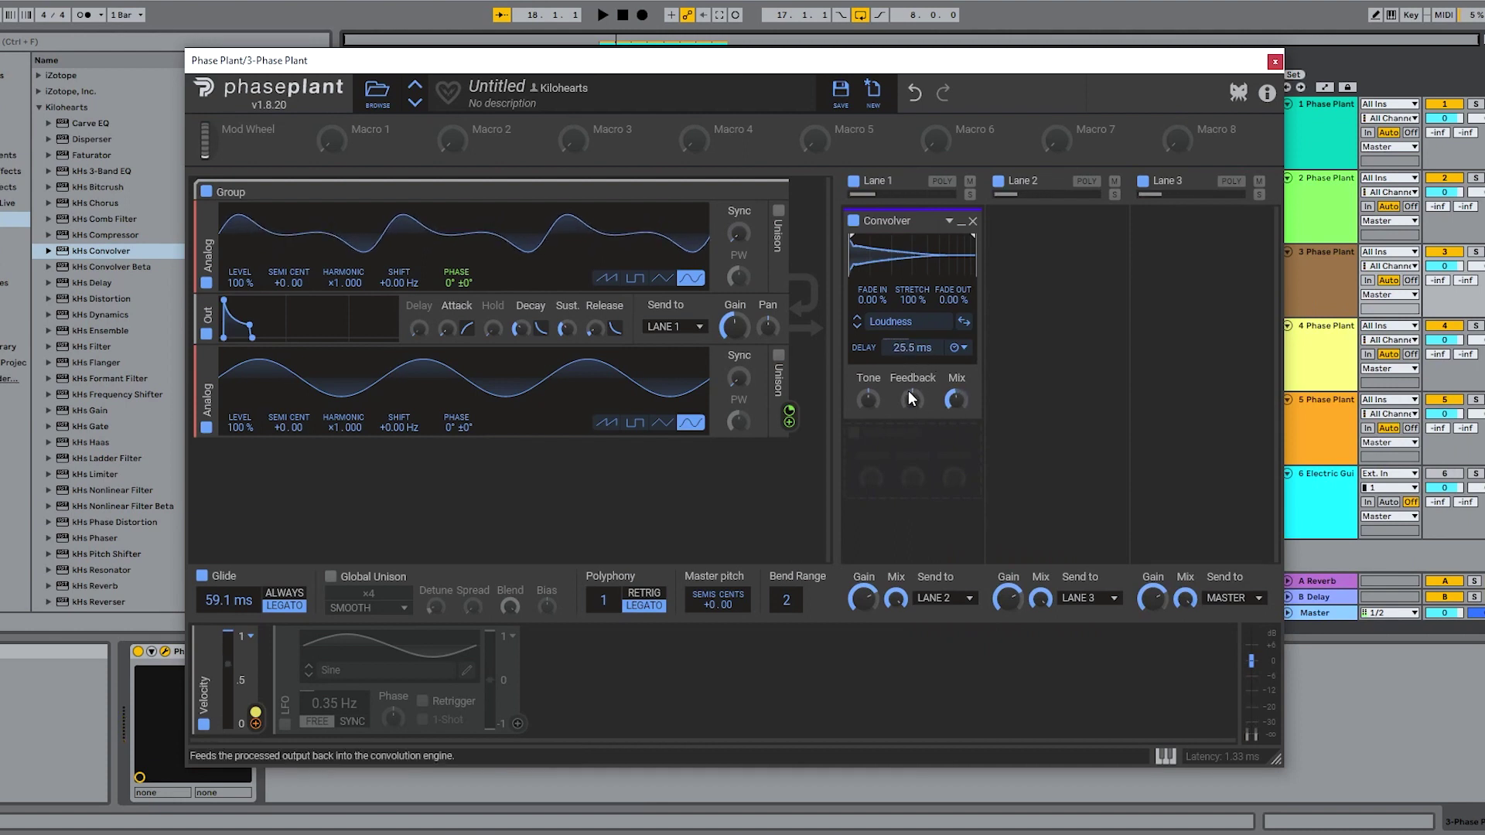
mouse_move(912, 399)
mouse_down()
mouse_move(912, 371)
mouse_move(920, 393)
mouse_up()
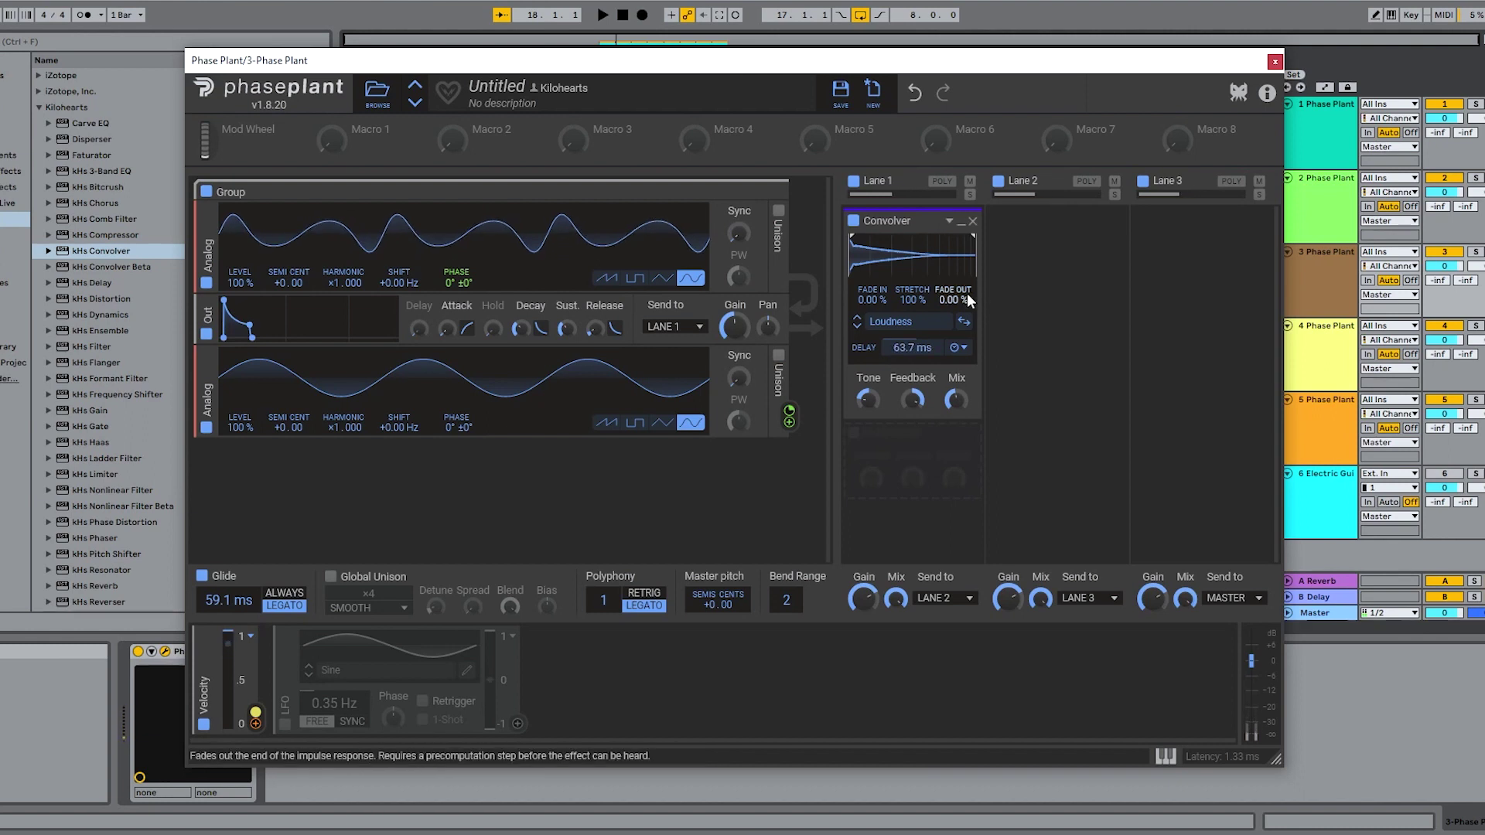
mouse_move(902, 305)
mouse_down()
mouse_move(901, 333)
mouse_move(902, 304)
mouse_up()
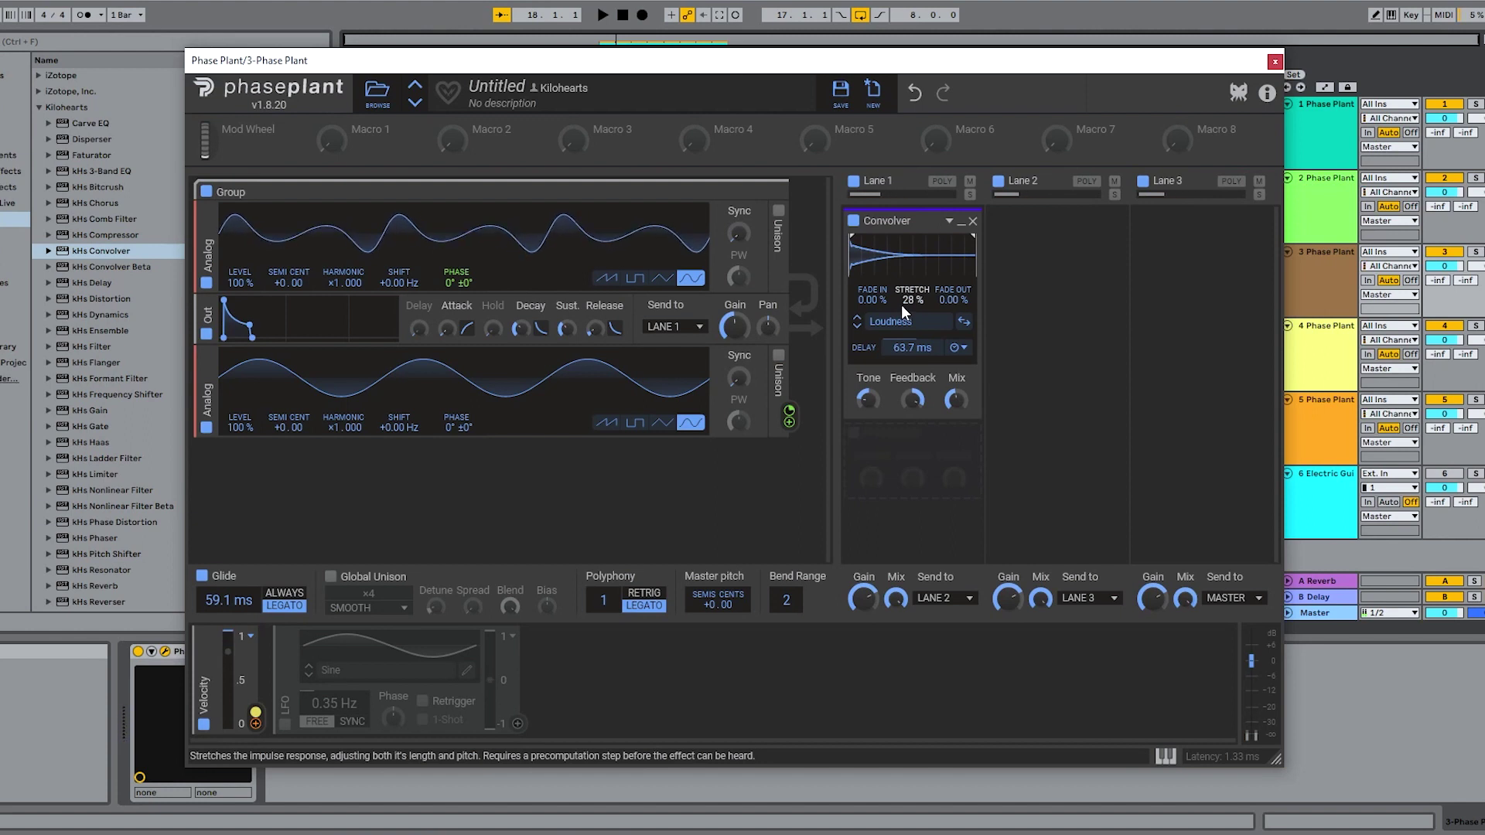
mouse_move(902, 304)
mouse_down()
mouse_move(901, 209)
mouse_move(913, 295)
mouse_up()
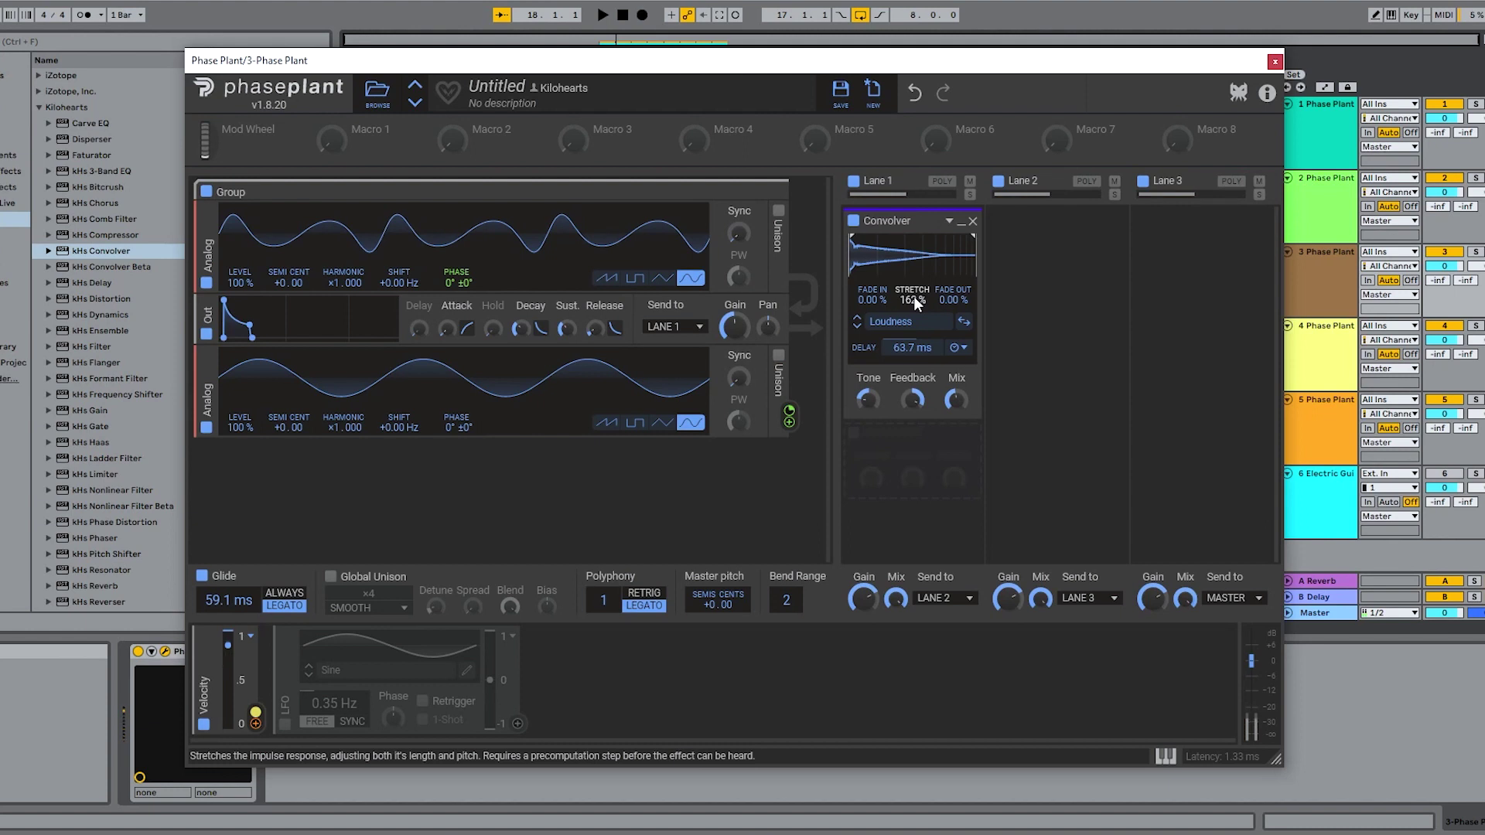
Step through the microphone impulse responses in the Lane 1 Convolver, including Modern 1, Modern 2 and Brittle, until Vintage 1 is loaded
scroll(913, 296, down, 1)
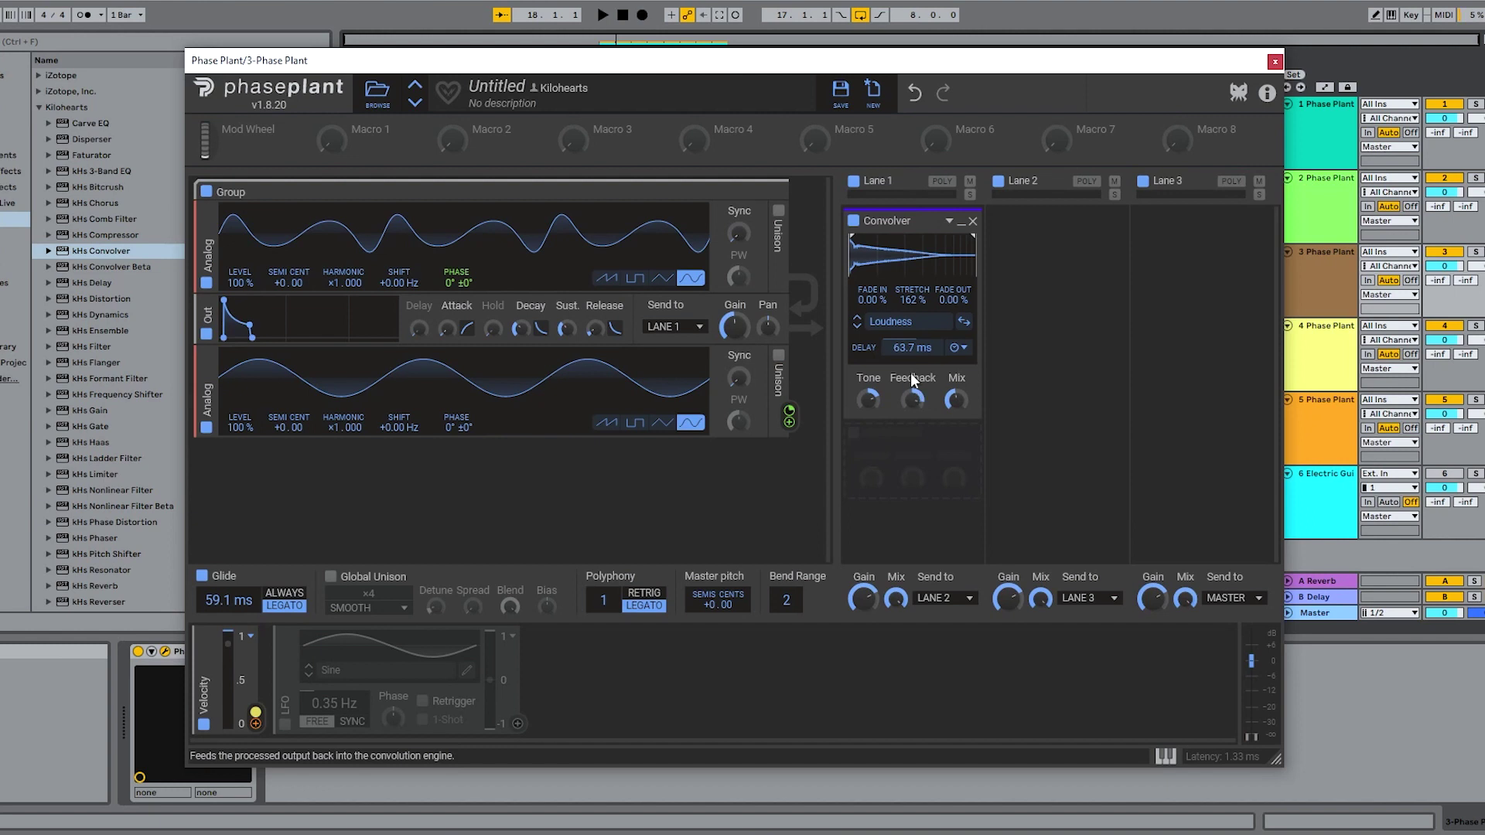
click(857, 328)
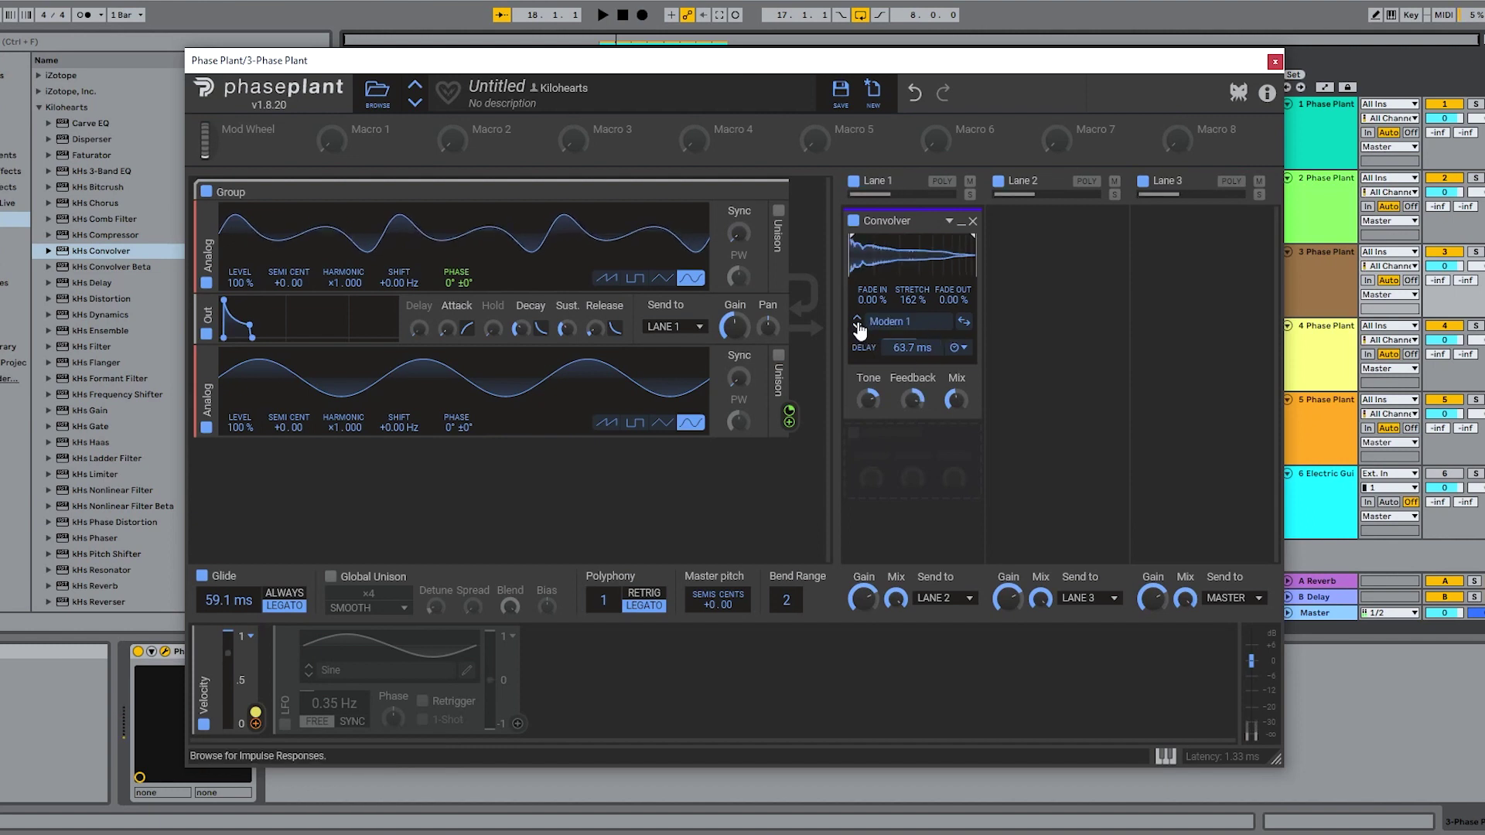
click(858, 327)
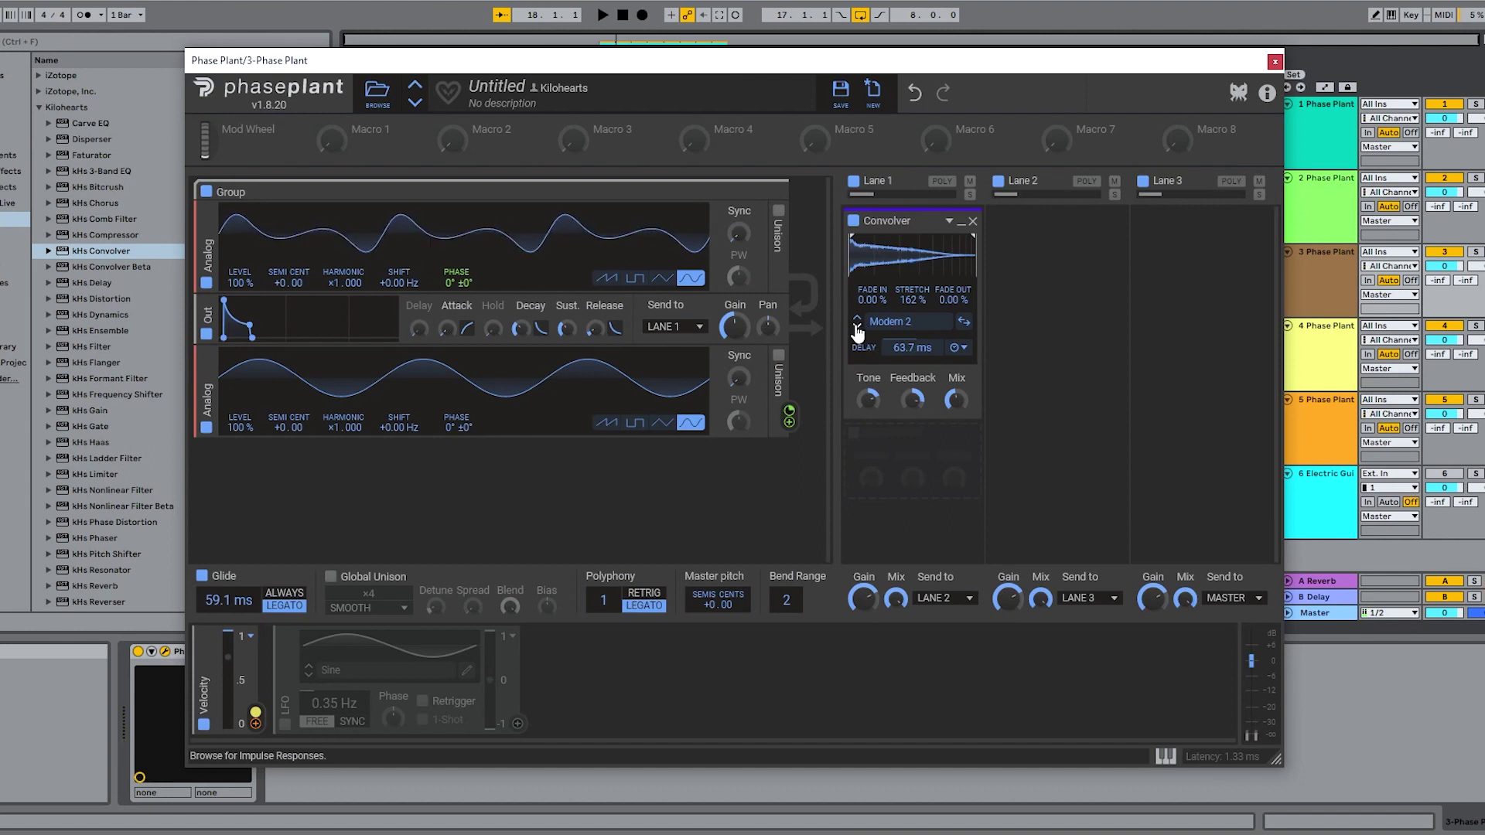
click(857, 328)
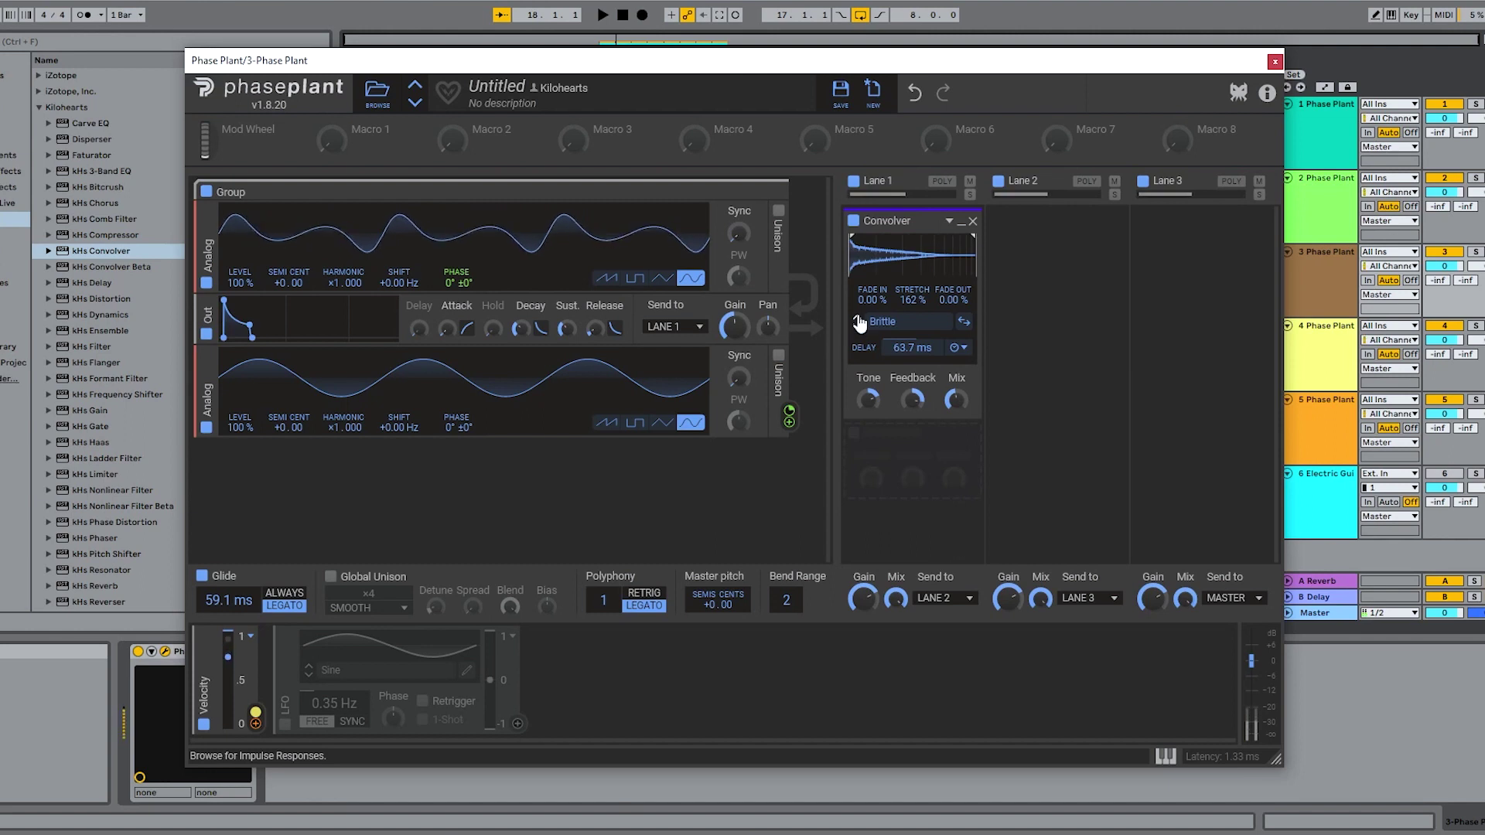
click(858, 320)
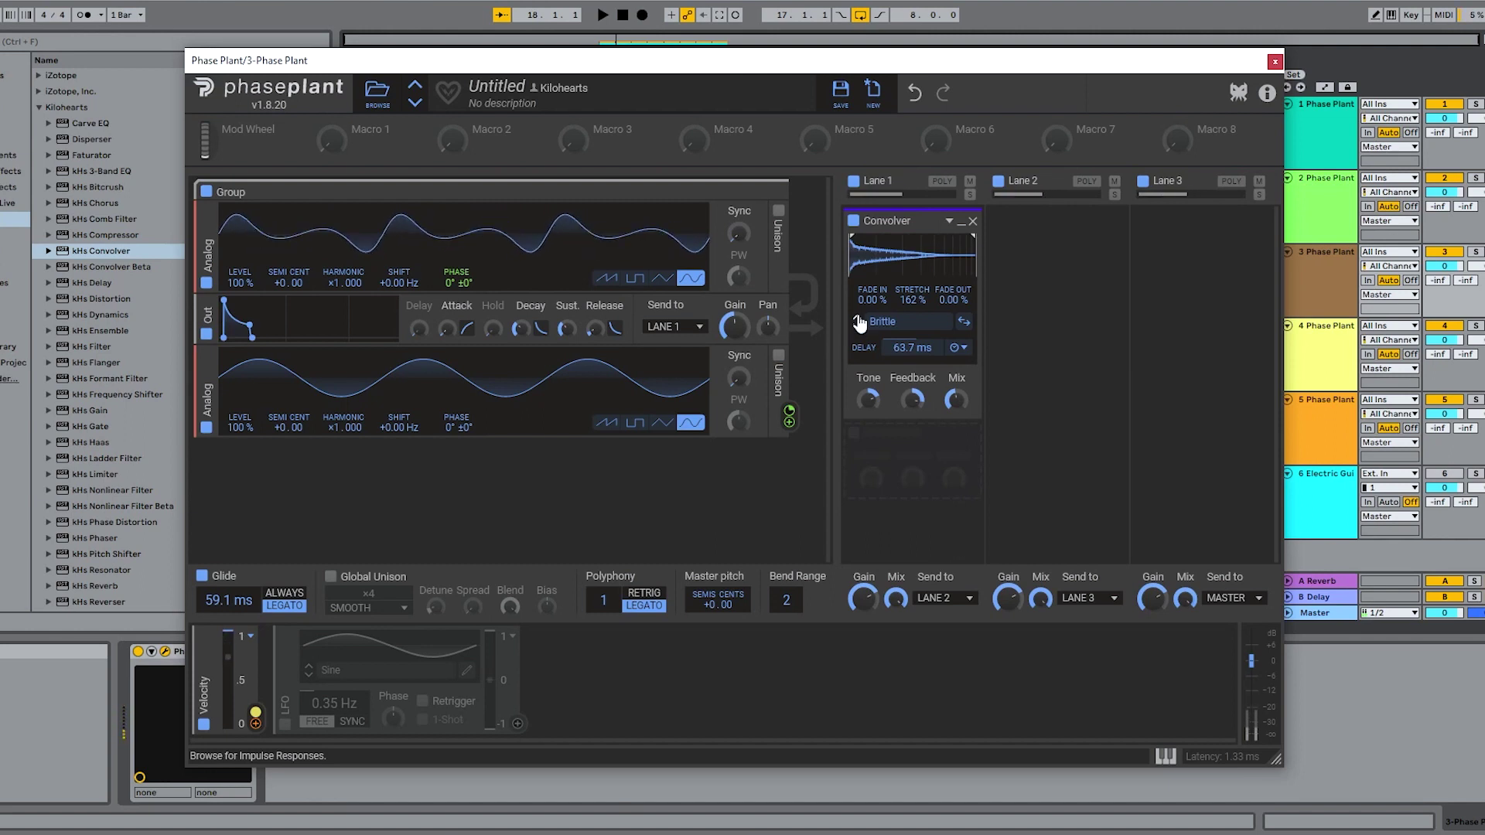
click(858, 319)
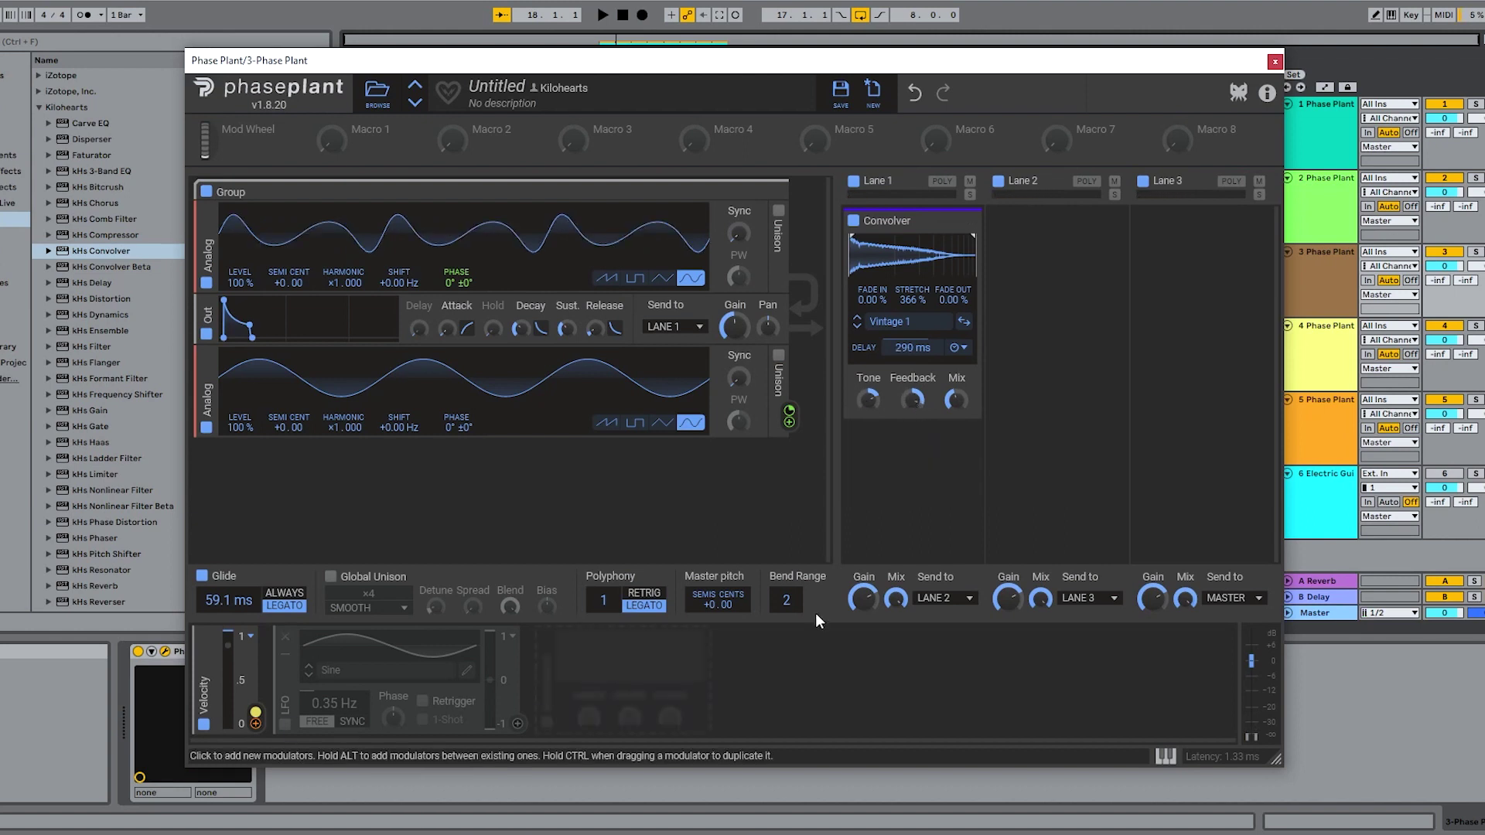
Add a sine LFO at 0.35 Hz, route it to the Convolver's delay and bring the delay to about 309 ms
click(284, 724)
drag(518, 723, 913, 340)
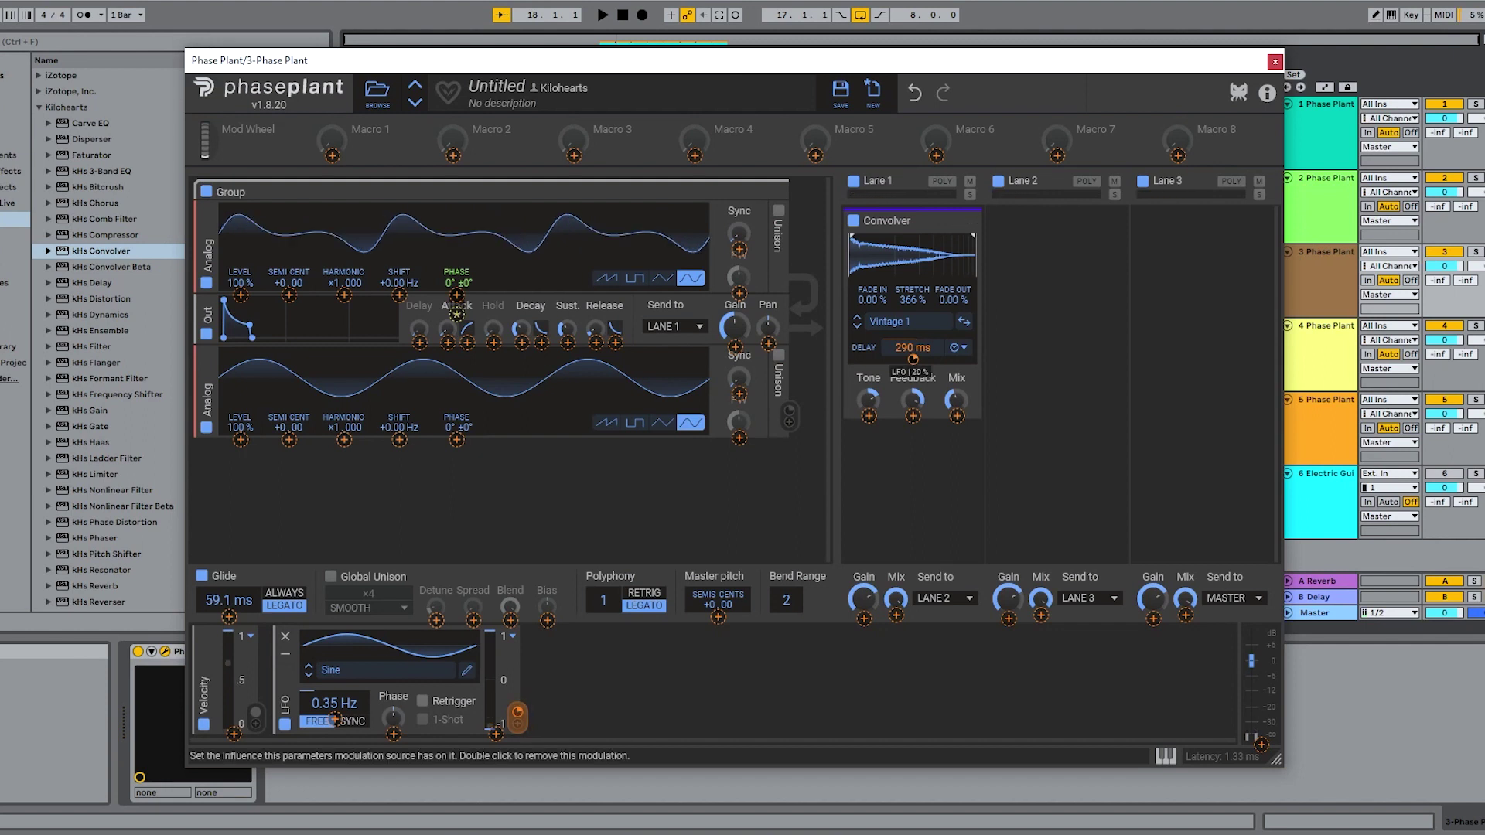
drag(915, 354, 909, 339)
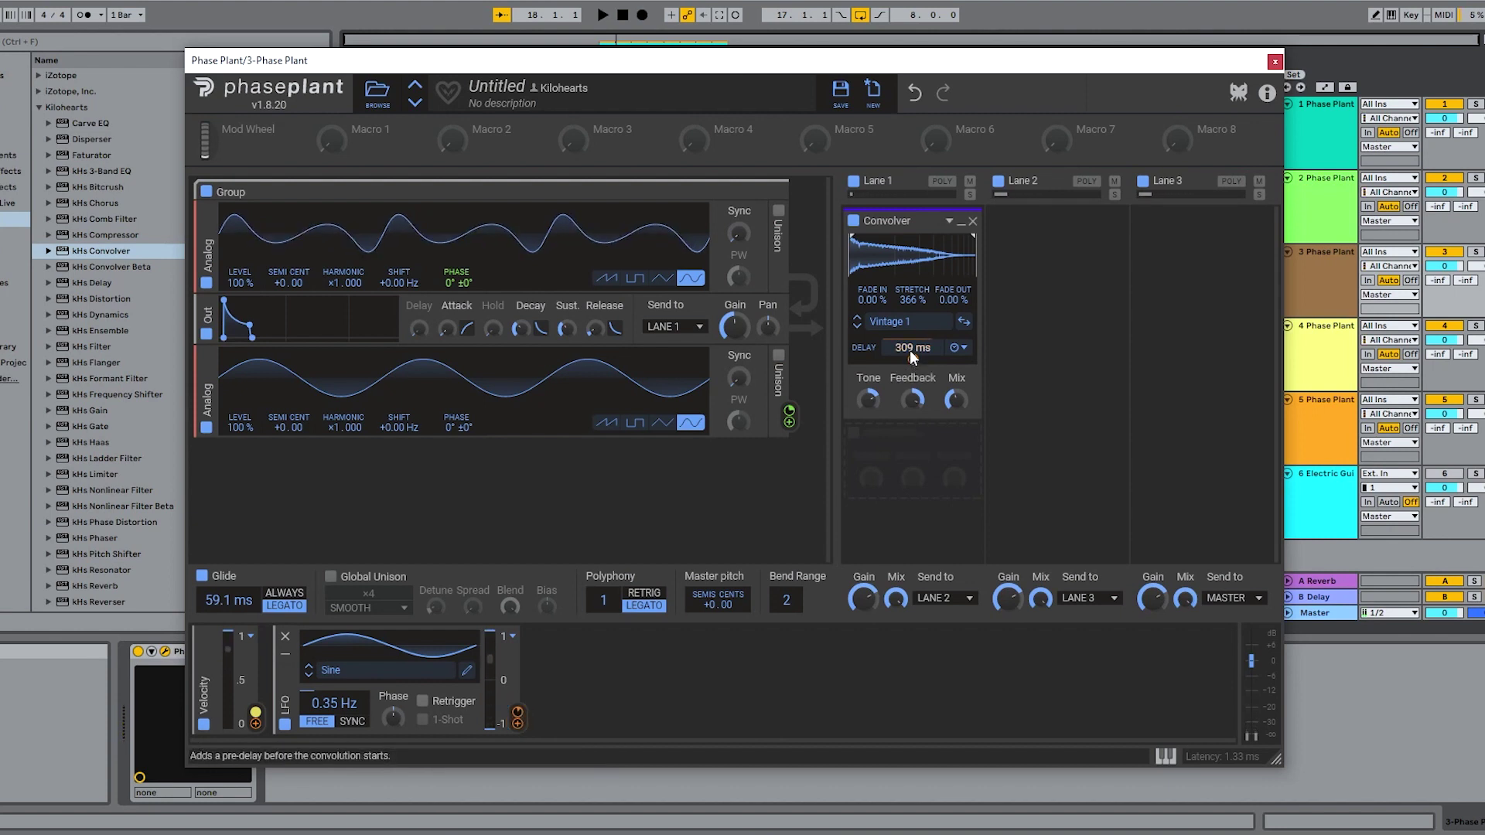
scroll(913, 347, down, 2)
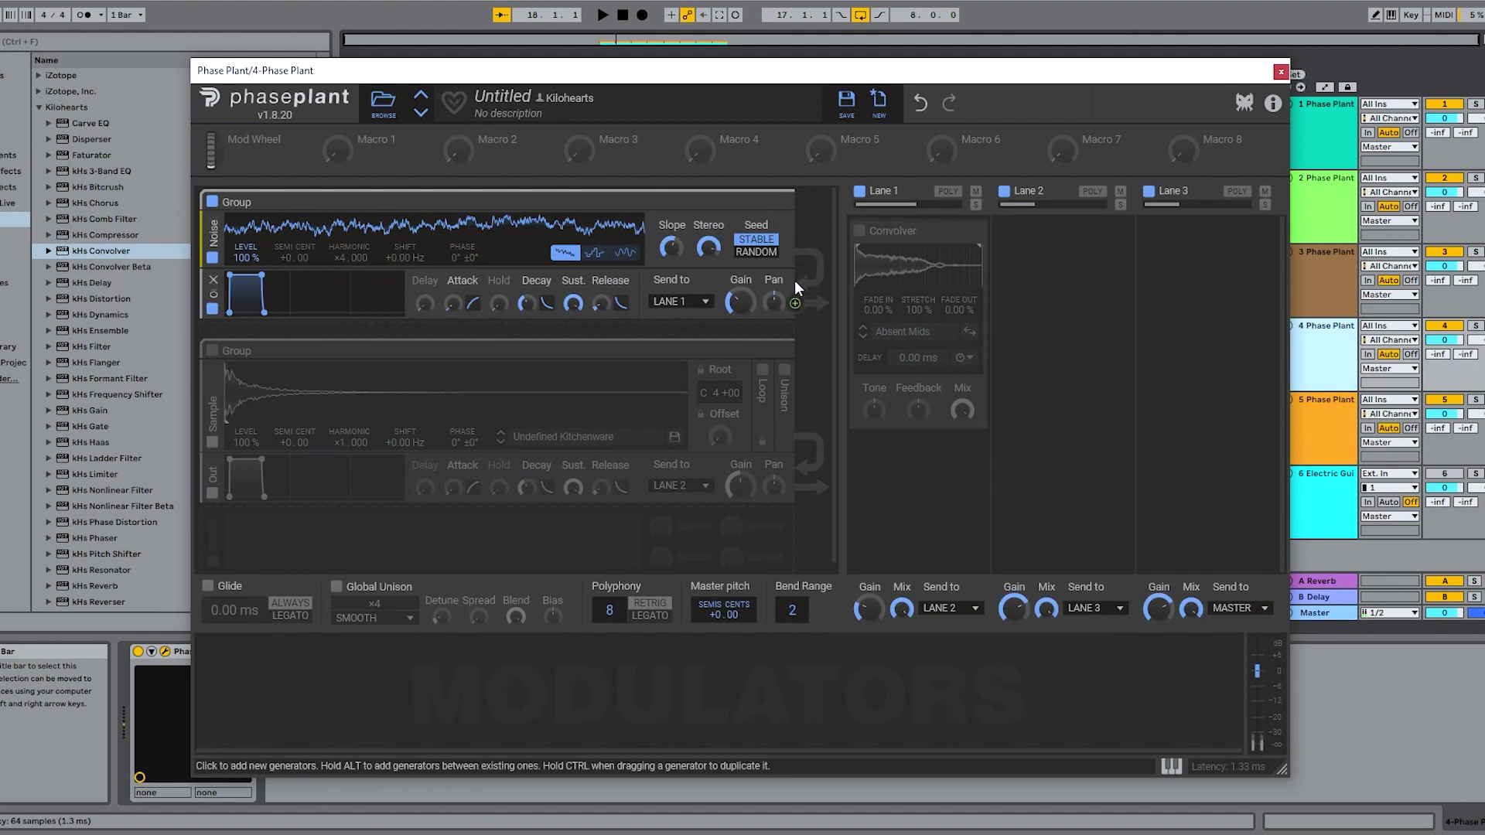
Enable the noise patch's Lane 1 Convolver and audition the Cabinets Bass impulse responses from Balance through Deep
click(859, 231)
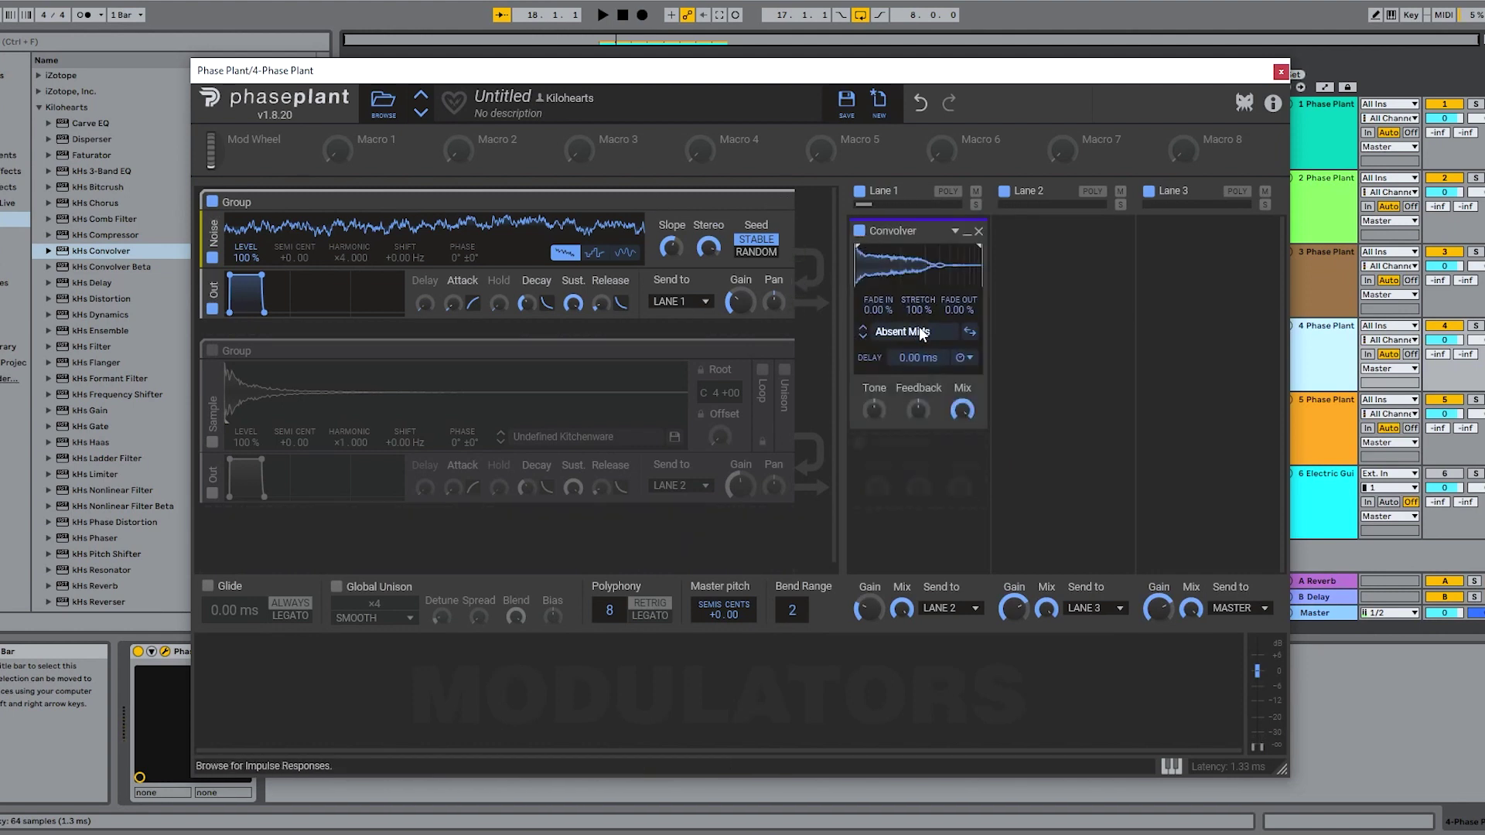
click(920, 331)
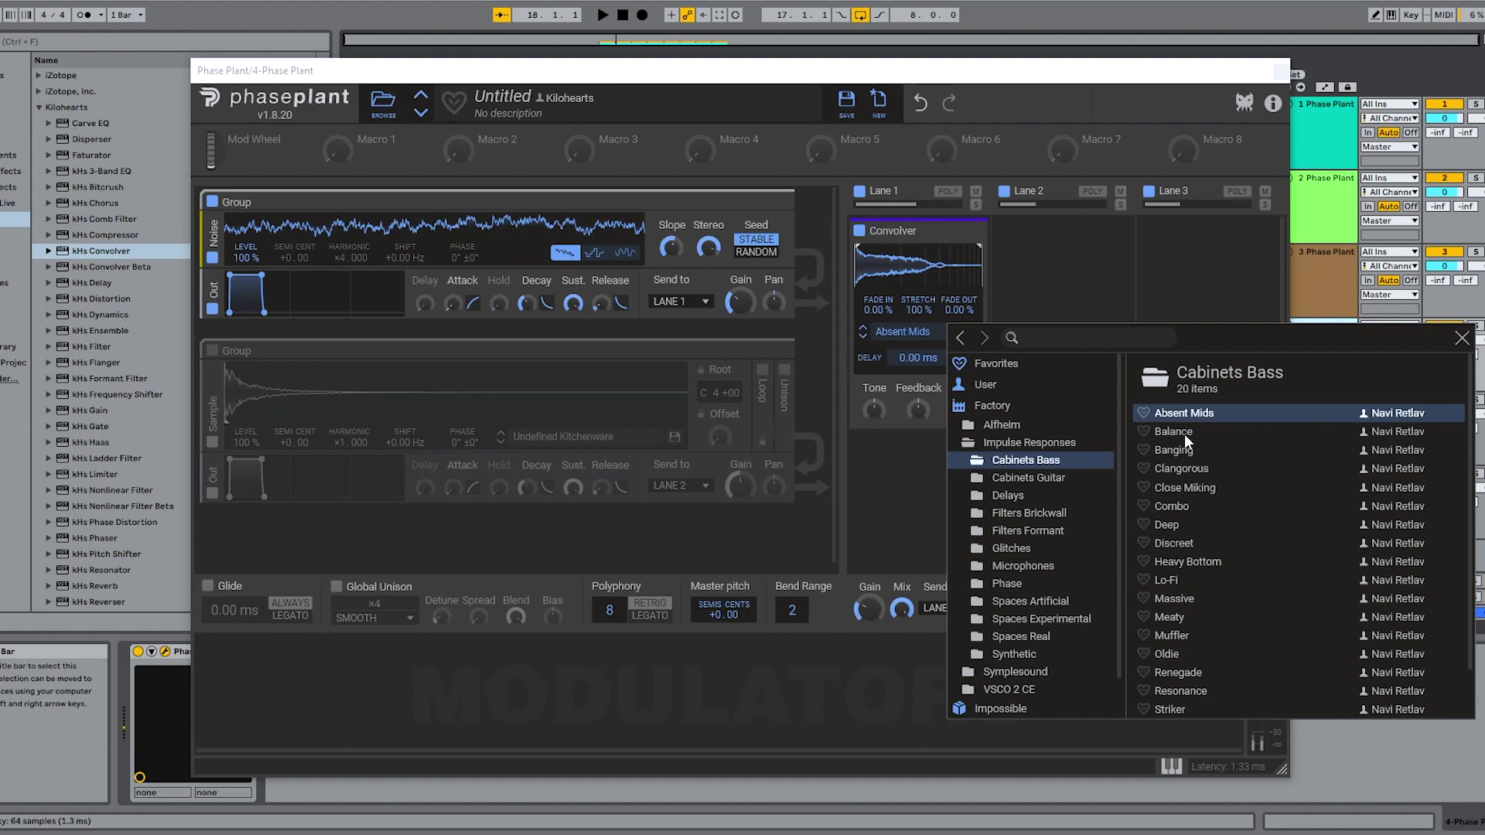
click(1183, 433)
click(1182, 450)
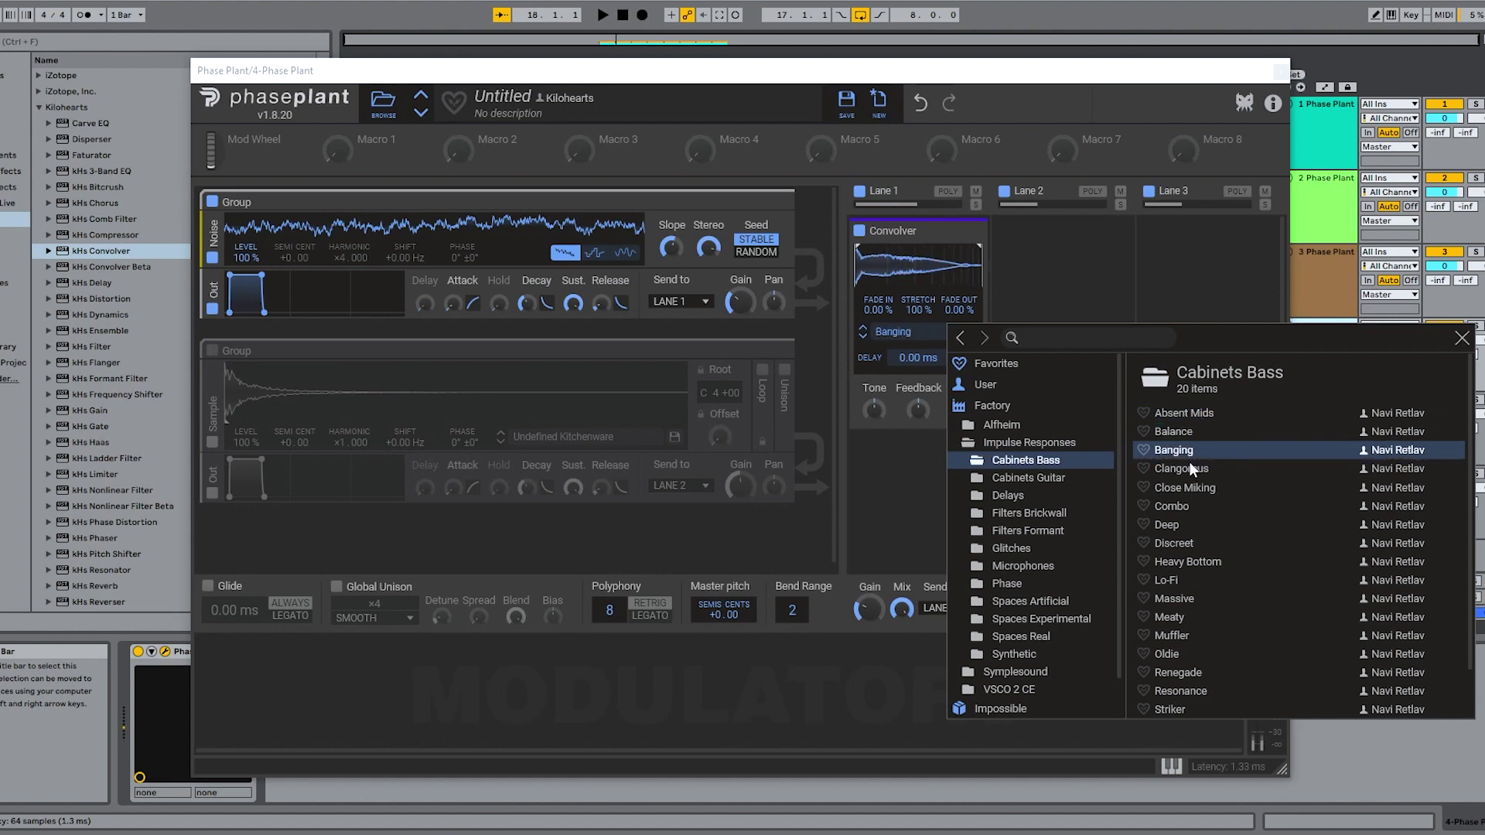
click(1191, 465)
click(1196, 487)
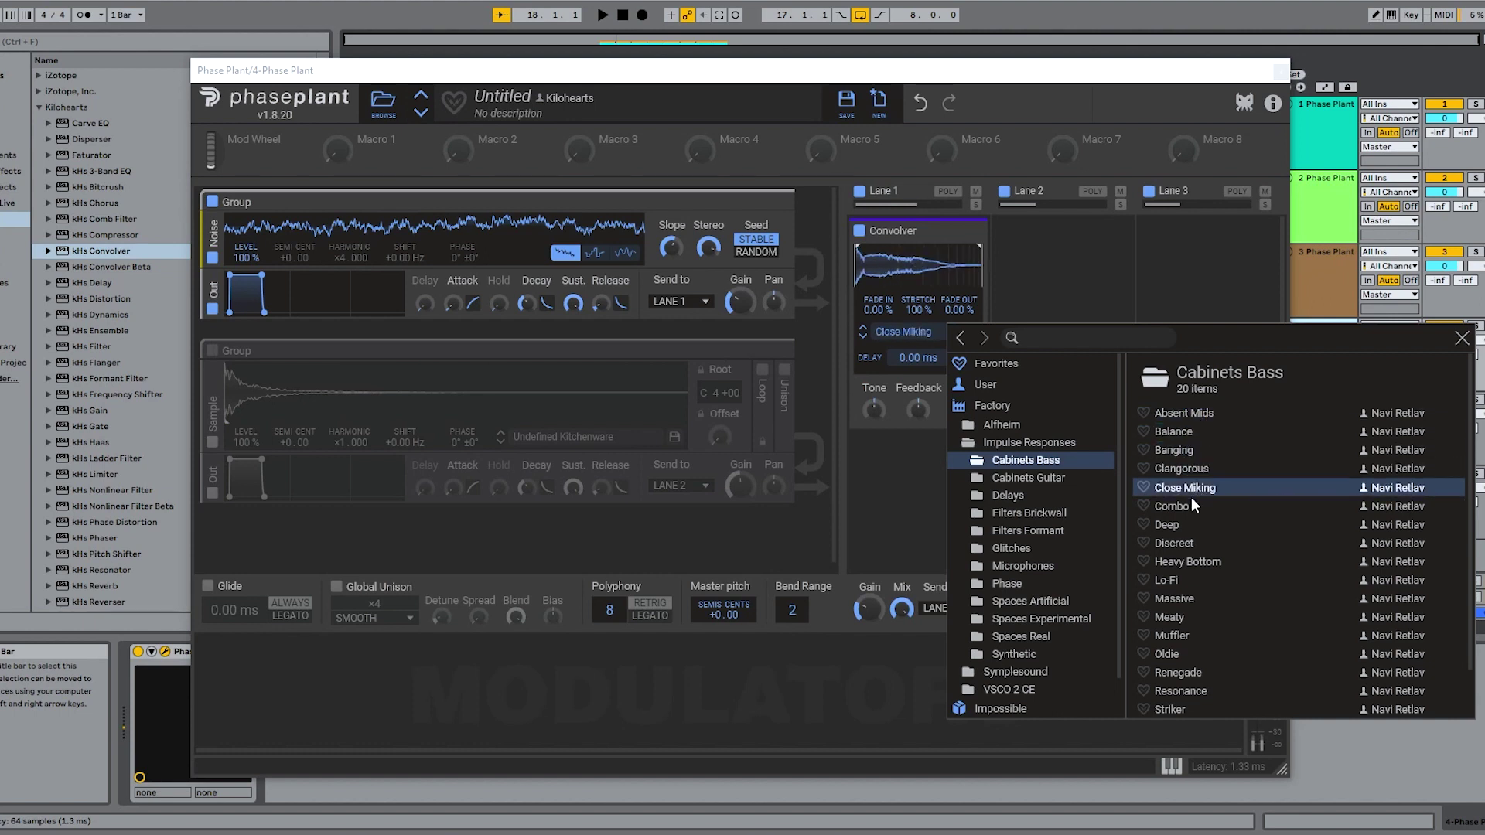
click(1185, 504)
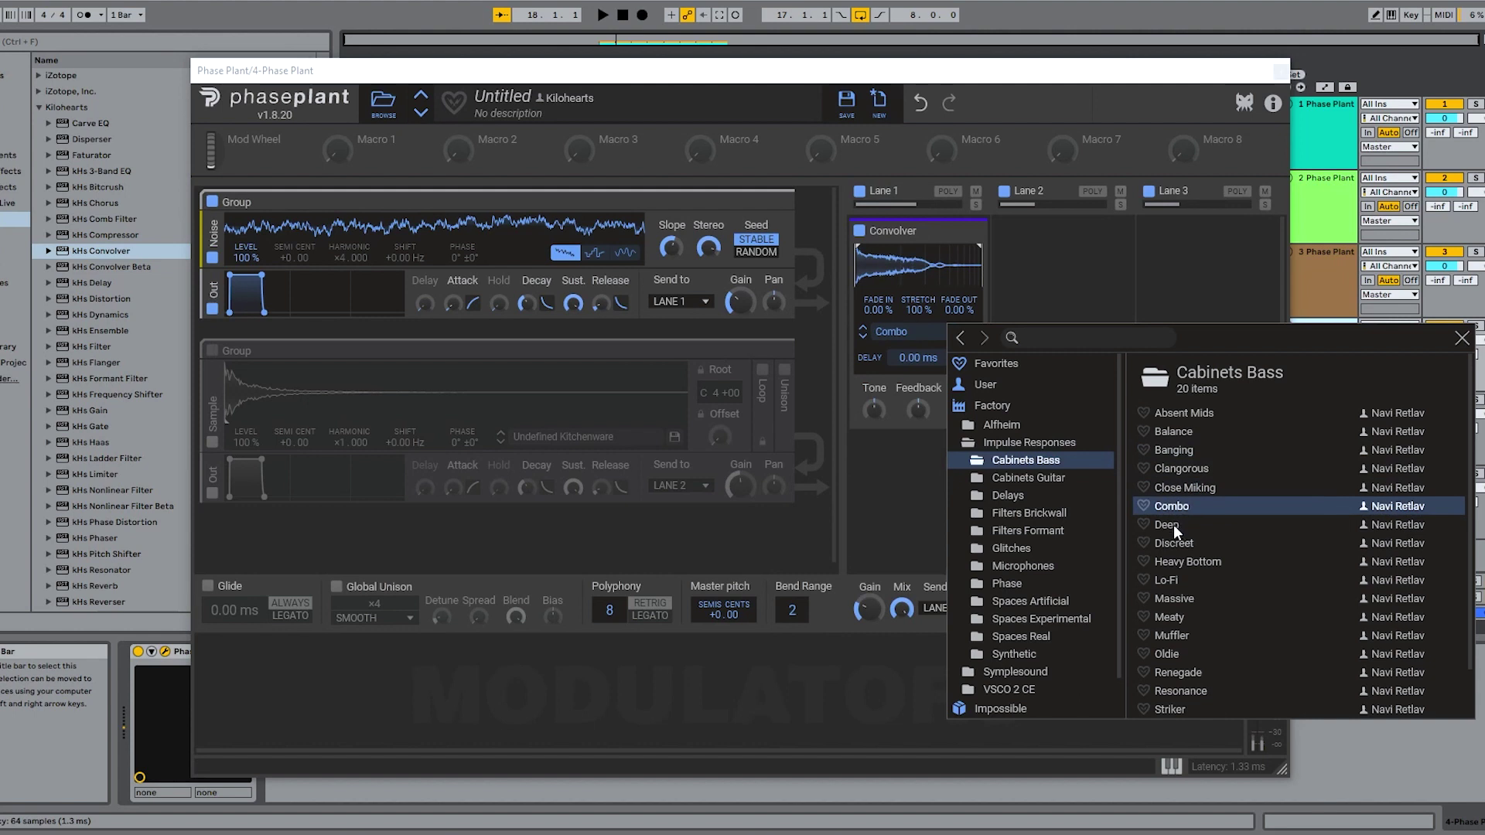
click(1172, 524)
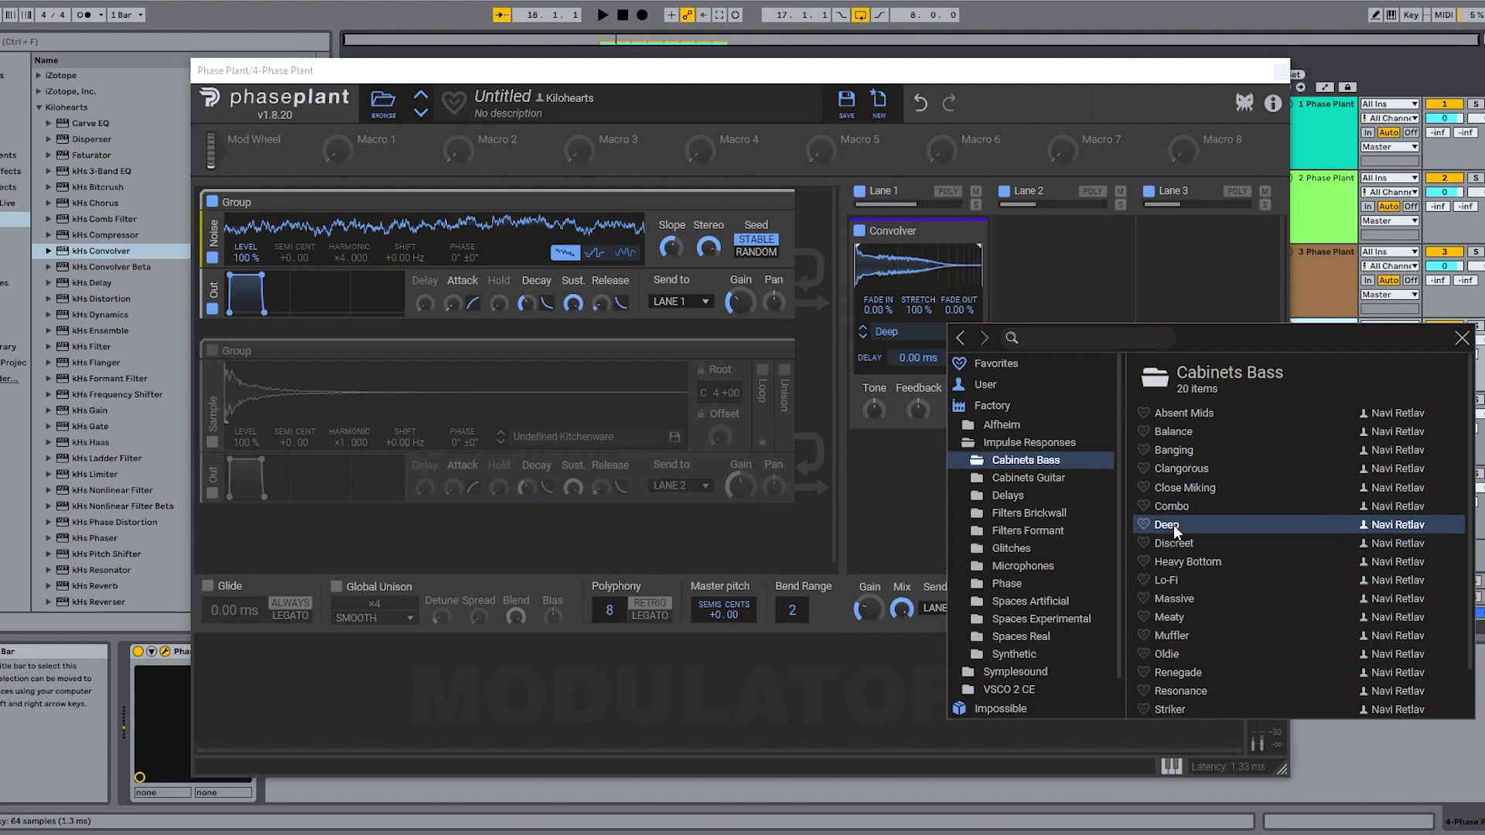
Audition the Phase impulse responses Disperse 80 ms and Noise Phaser 2 on the noise patch
click(1009, 585)
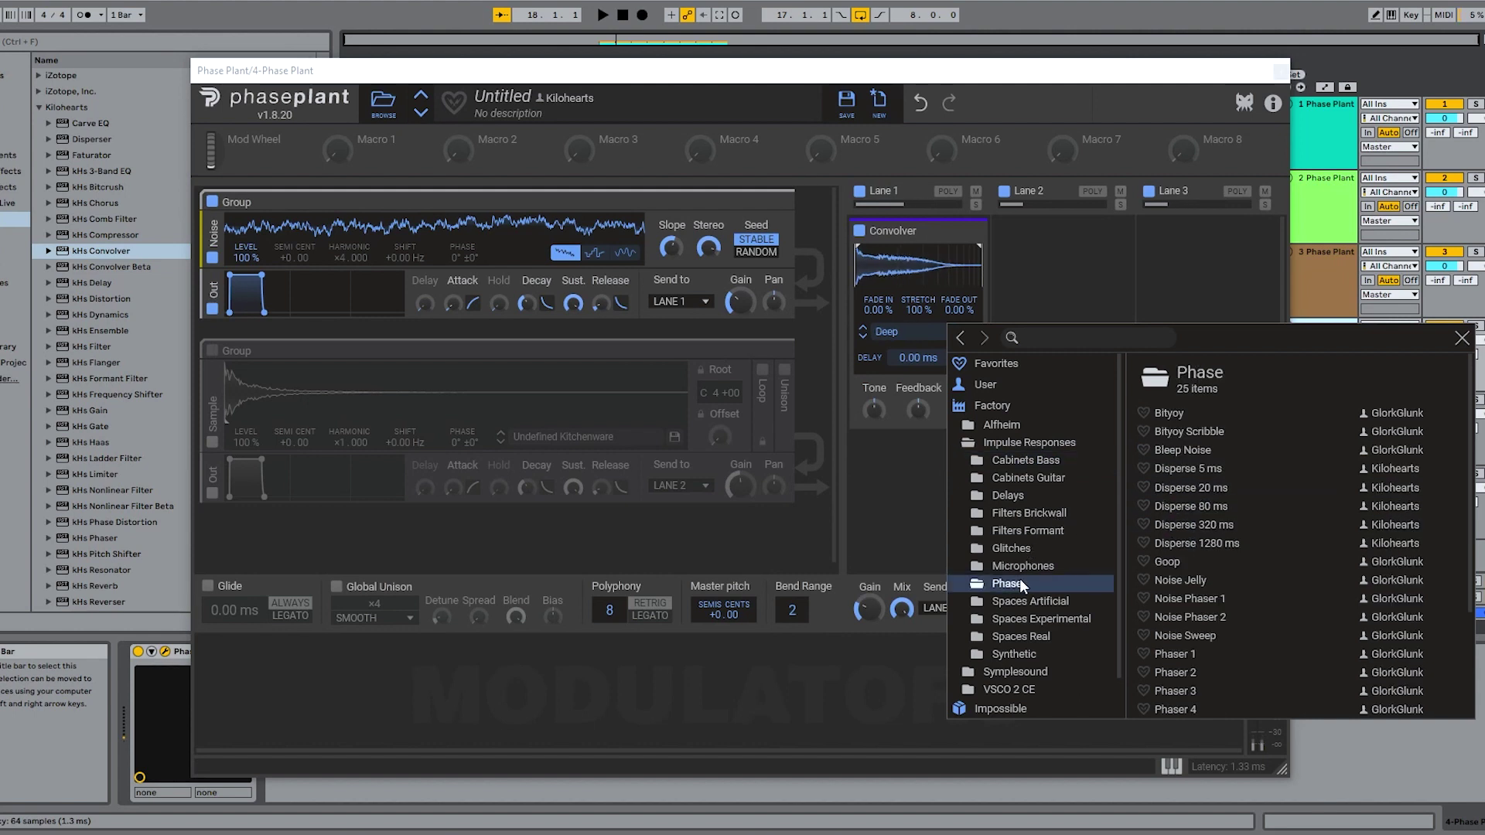
click(1190, 505)
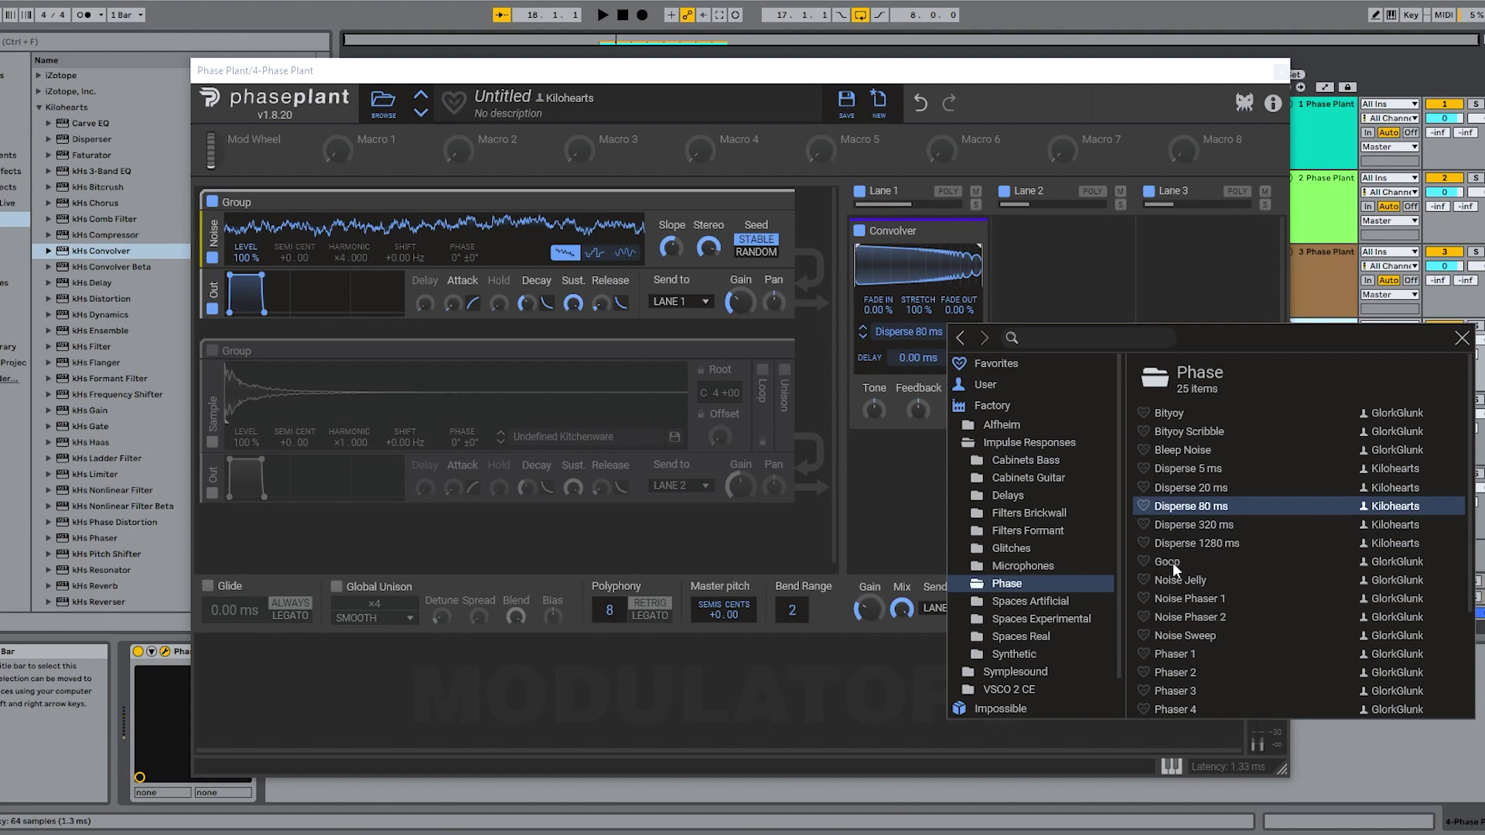
click(1191, 615)
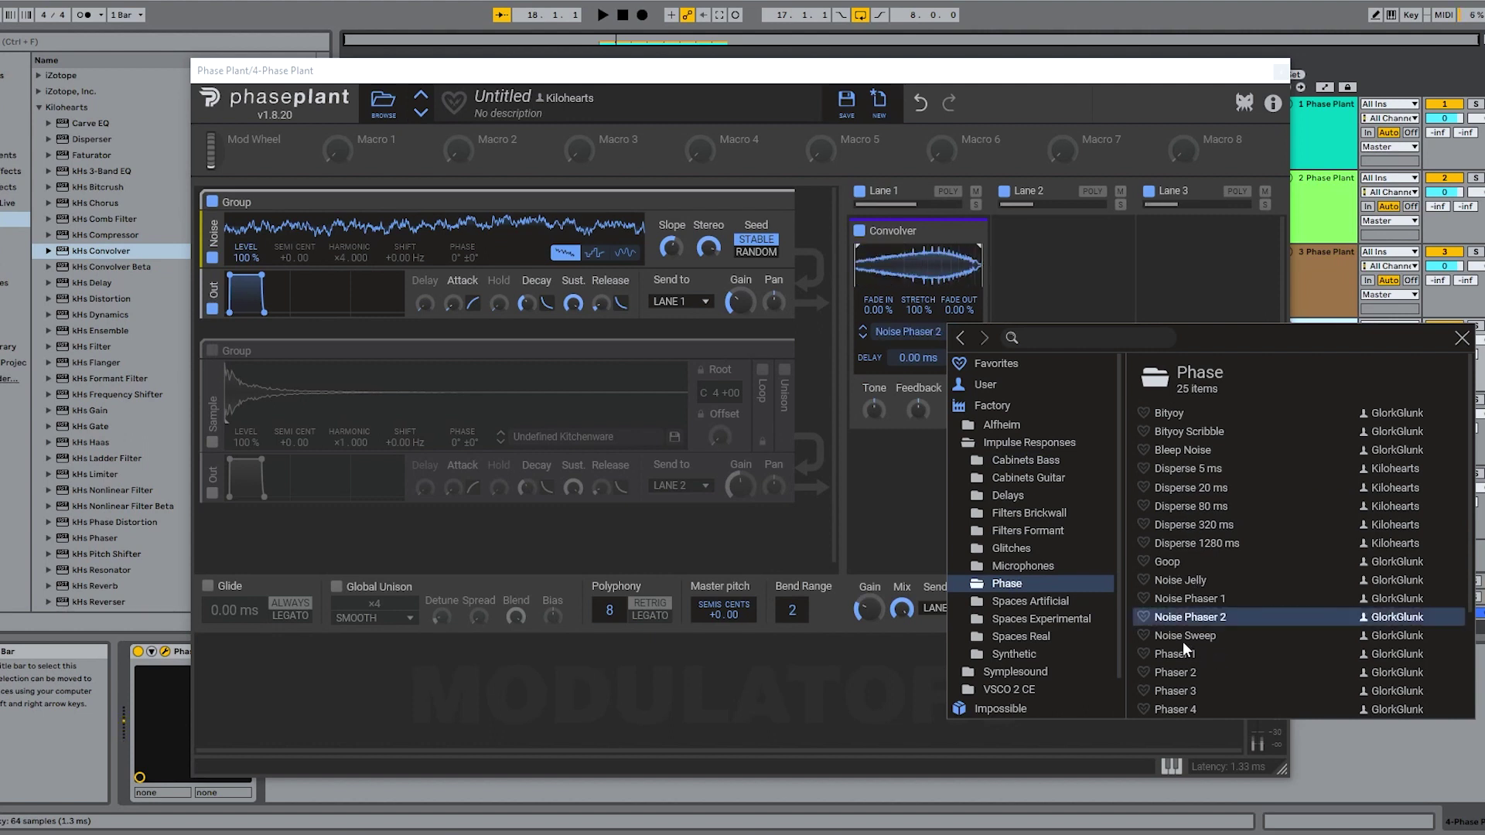
scroll(1182, 642, down, 4)
Audition Garage A Stairwell Rail from Spaces Experimental and load Undefined Kitchenware in the Convolver
click(1041, 619)
click(1185, 598)
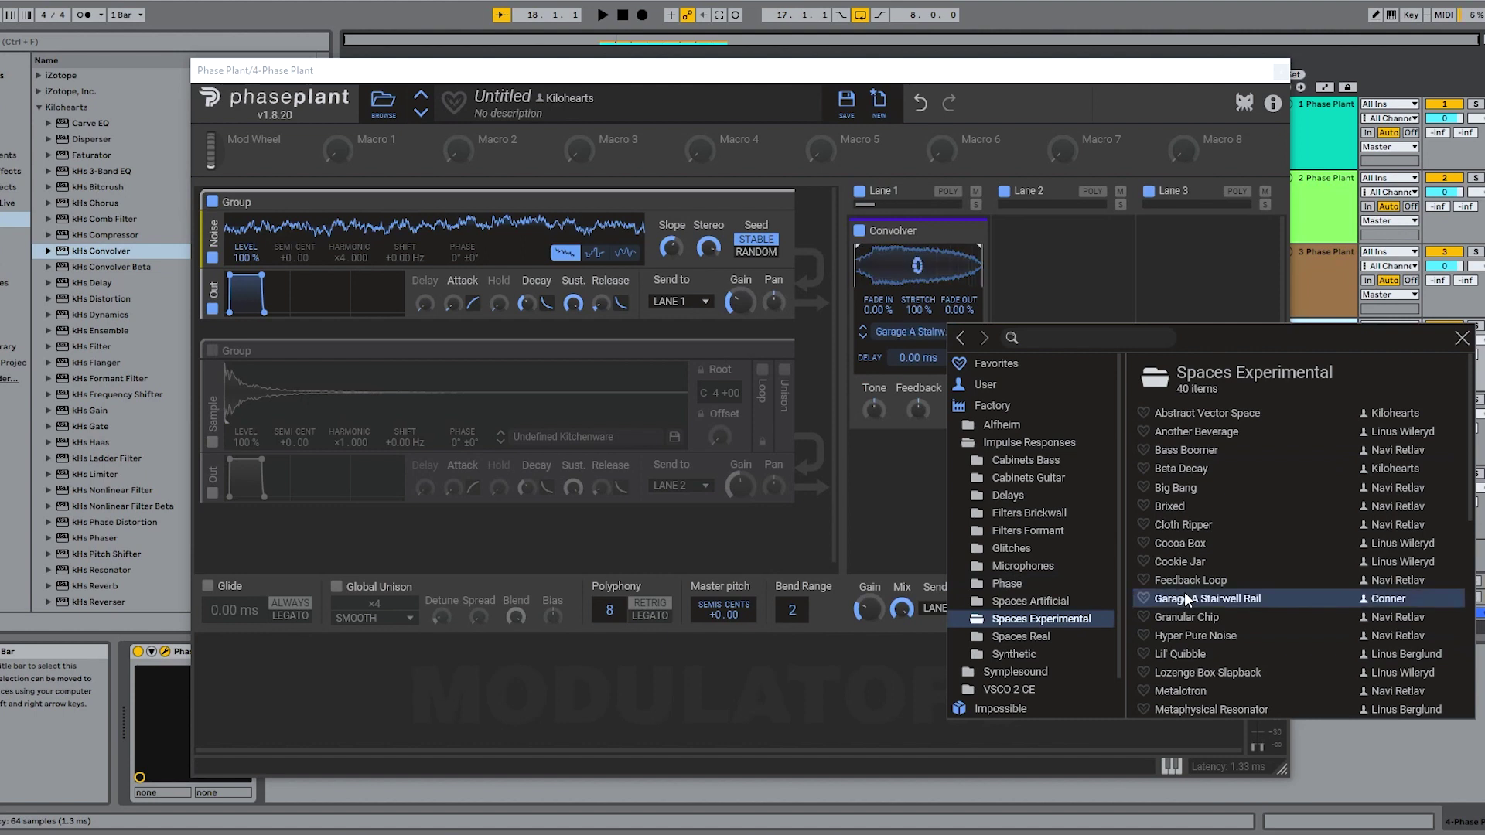
scroll(1184, 611, down, 6)
click(1200, 634)
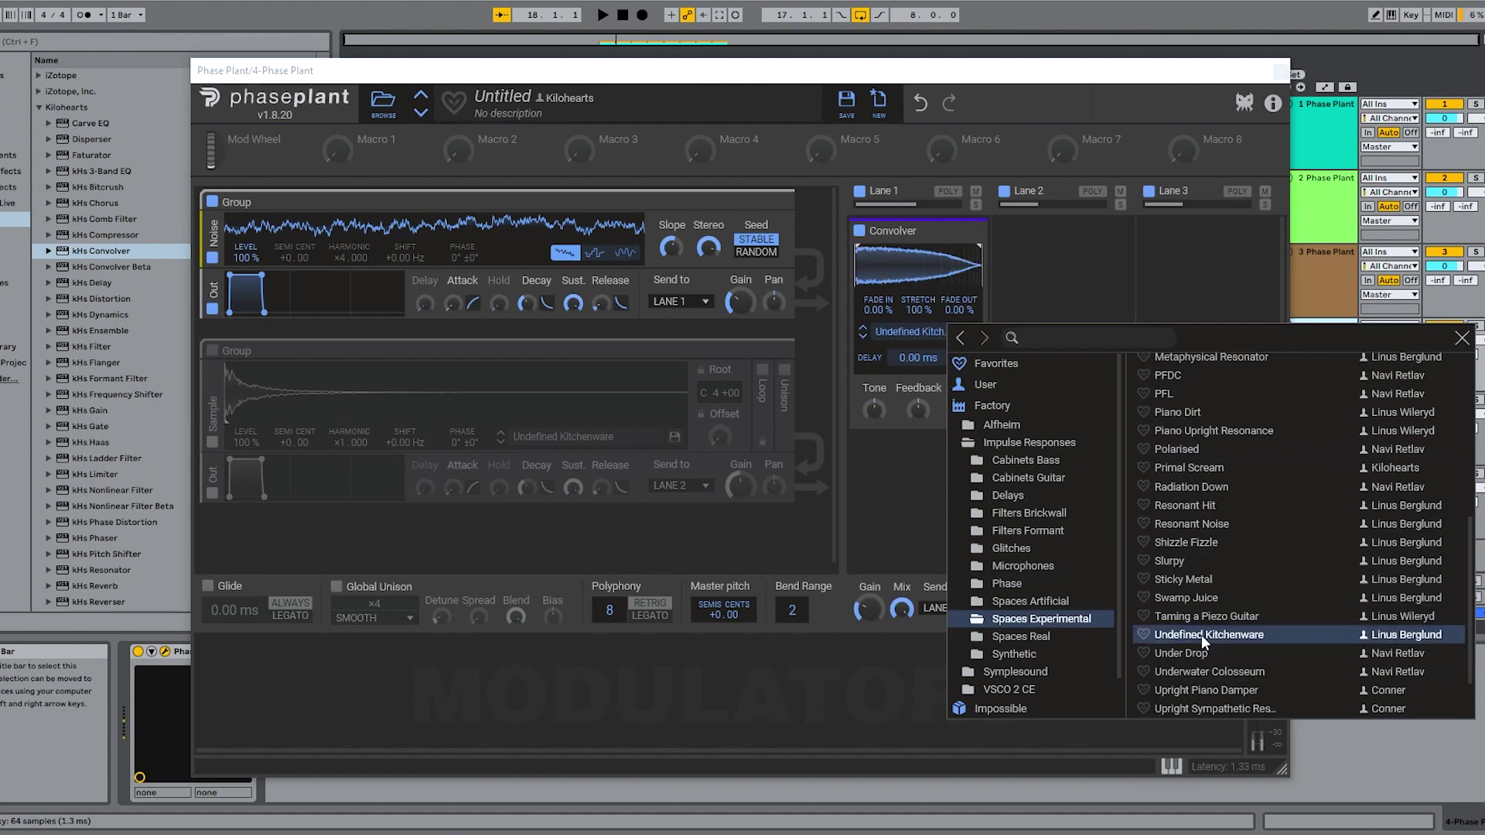
Switch playback from the noise group to the sample group and load the Garage A Stairwell Rail sample
click(549, 376)
click(212, 353)
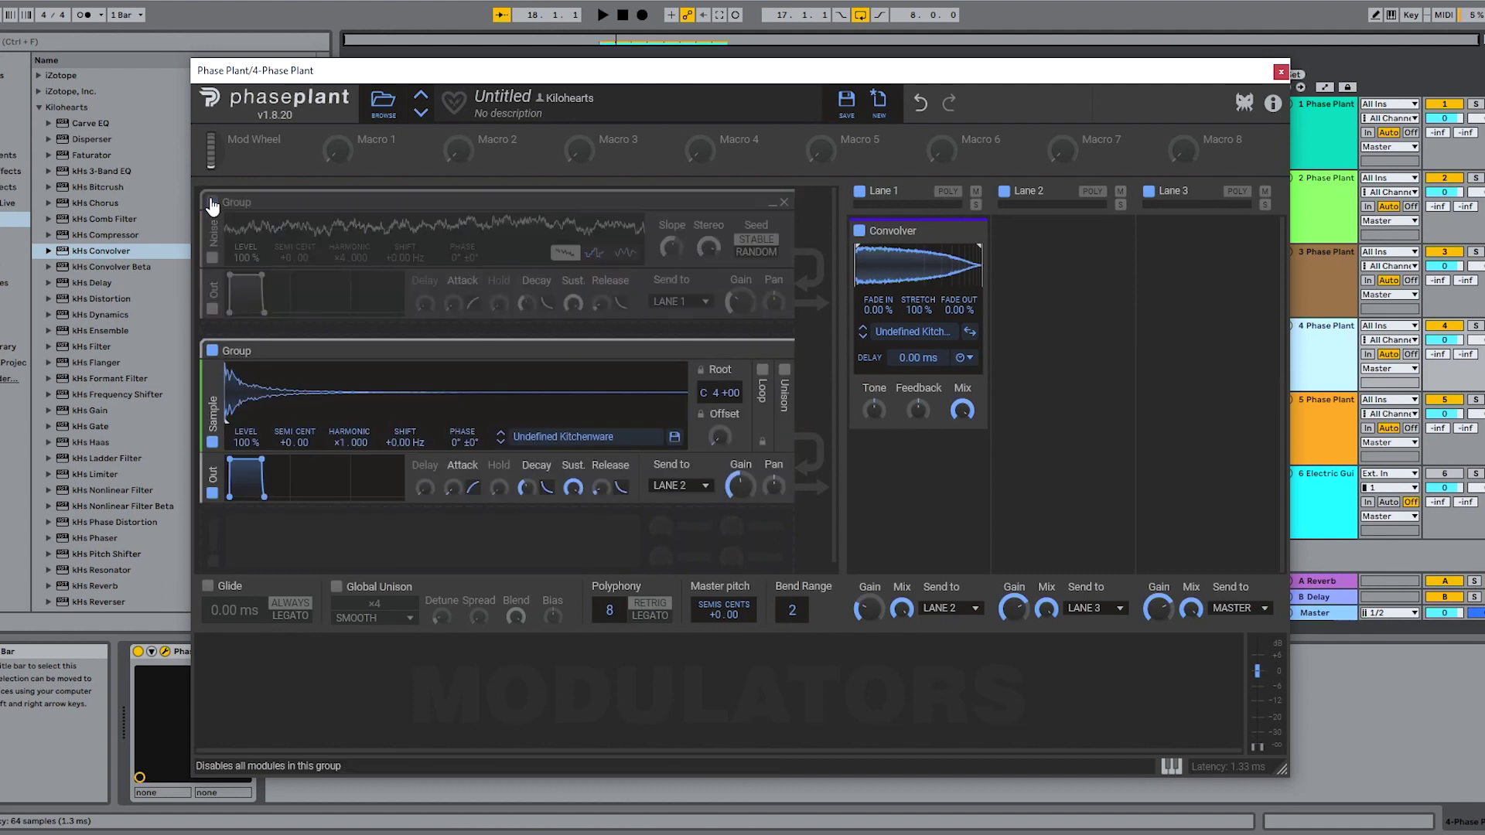
click(212, 202)
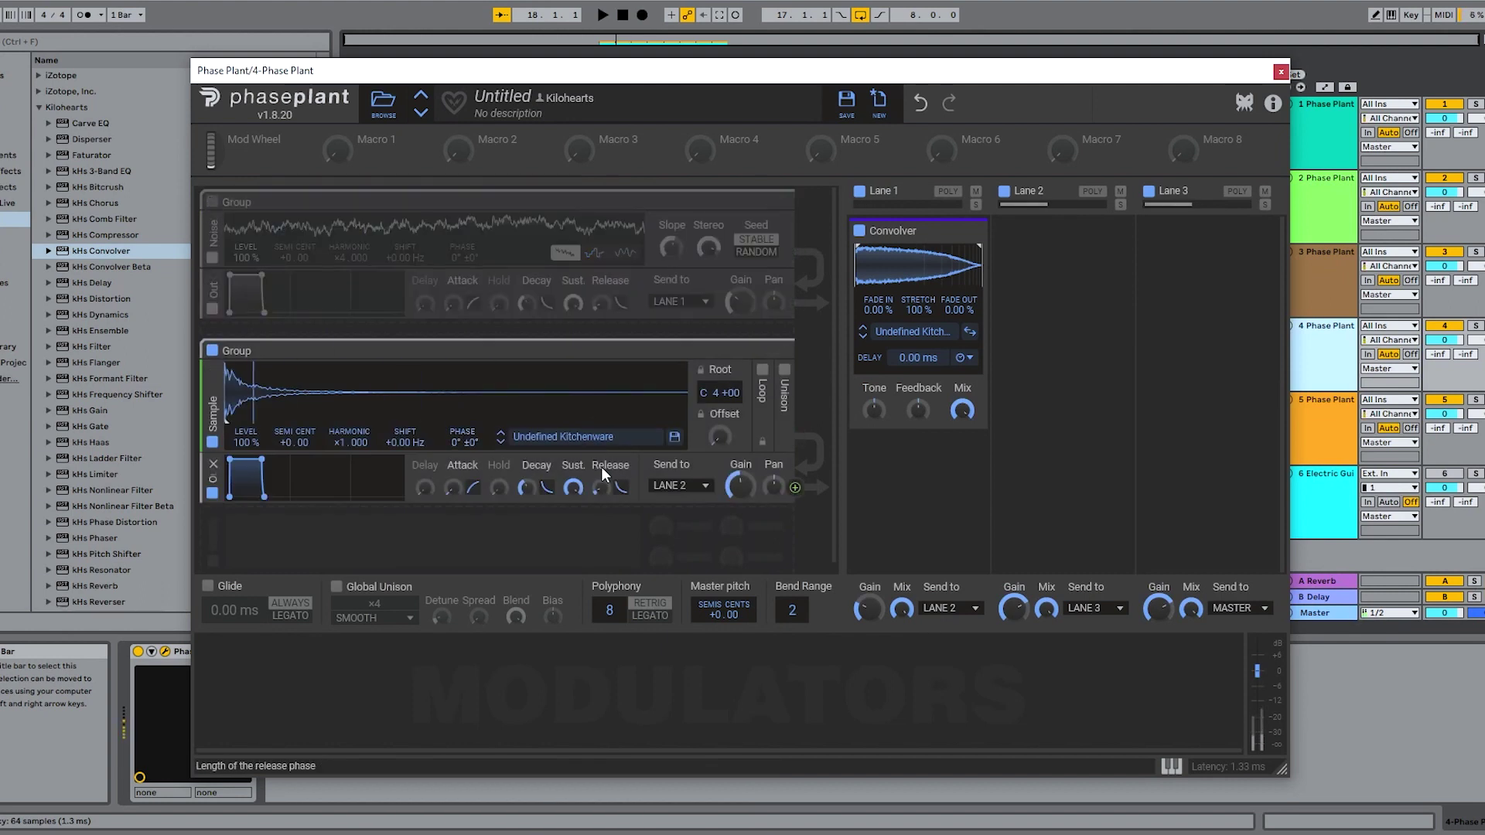
click(565, 437)
click(911, 513)
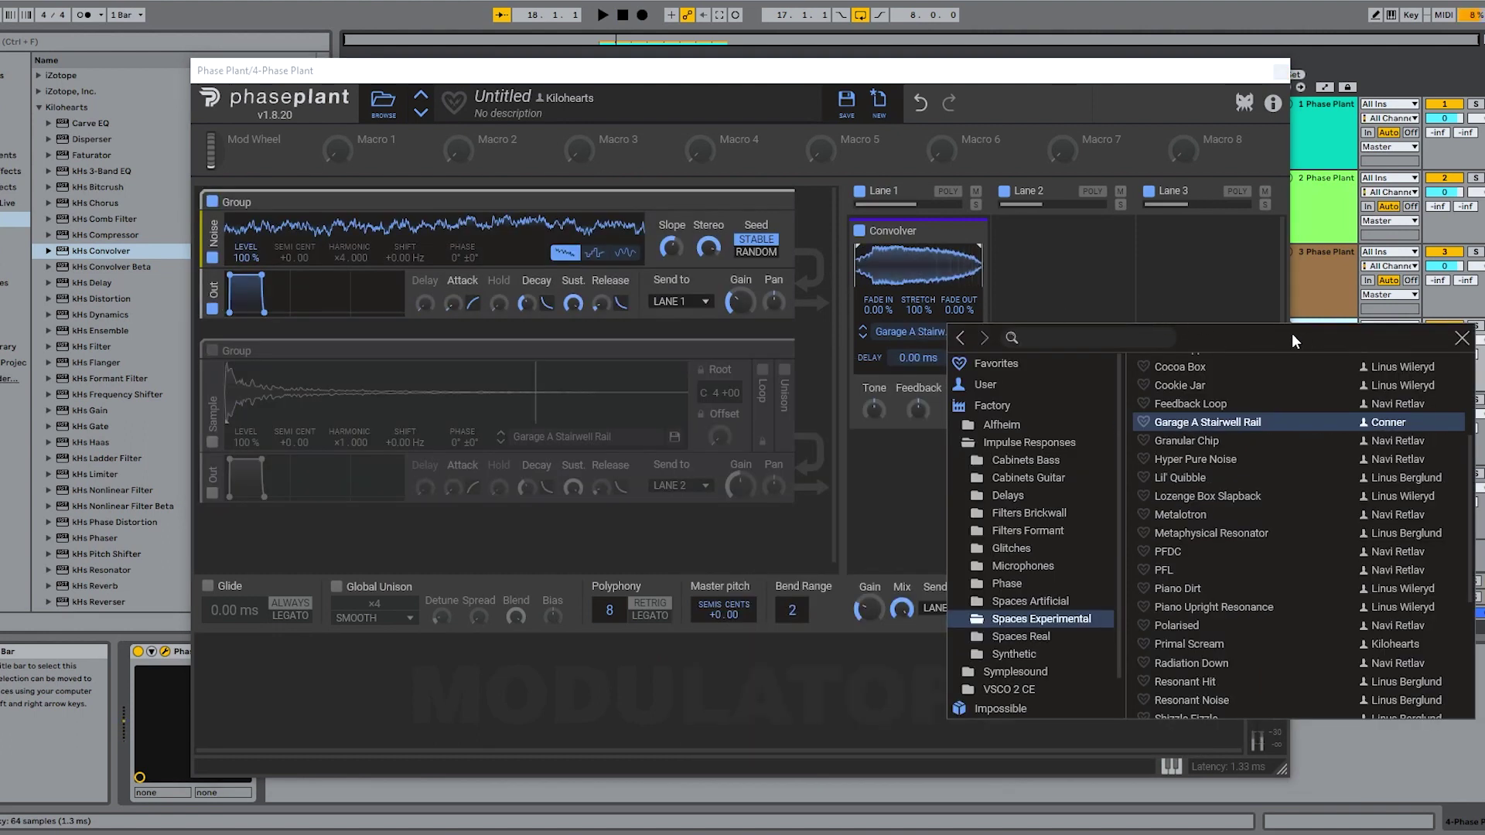
Adjust the Convolver's tone, raise its feedback and sweep the stretch between about 34 % and 254 % on Undefined Kitchenware
key(Escape)
drag(875, 414, 868, 405)
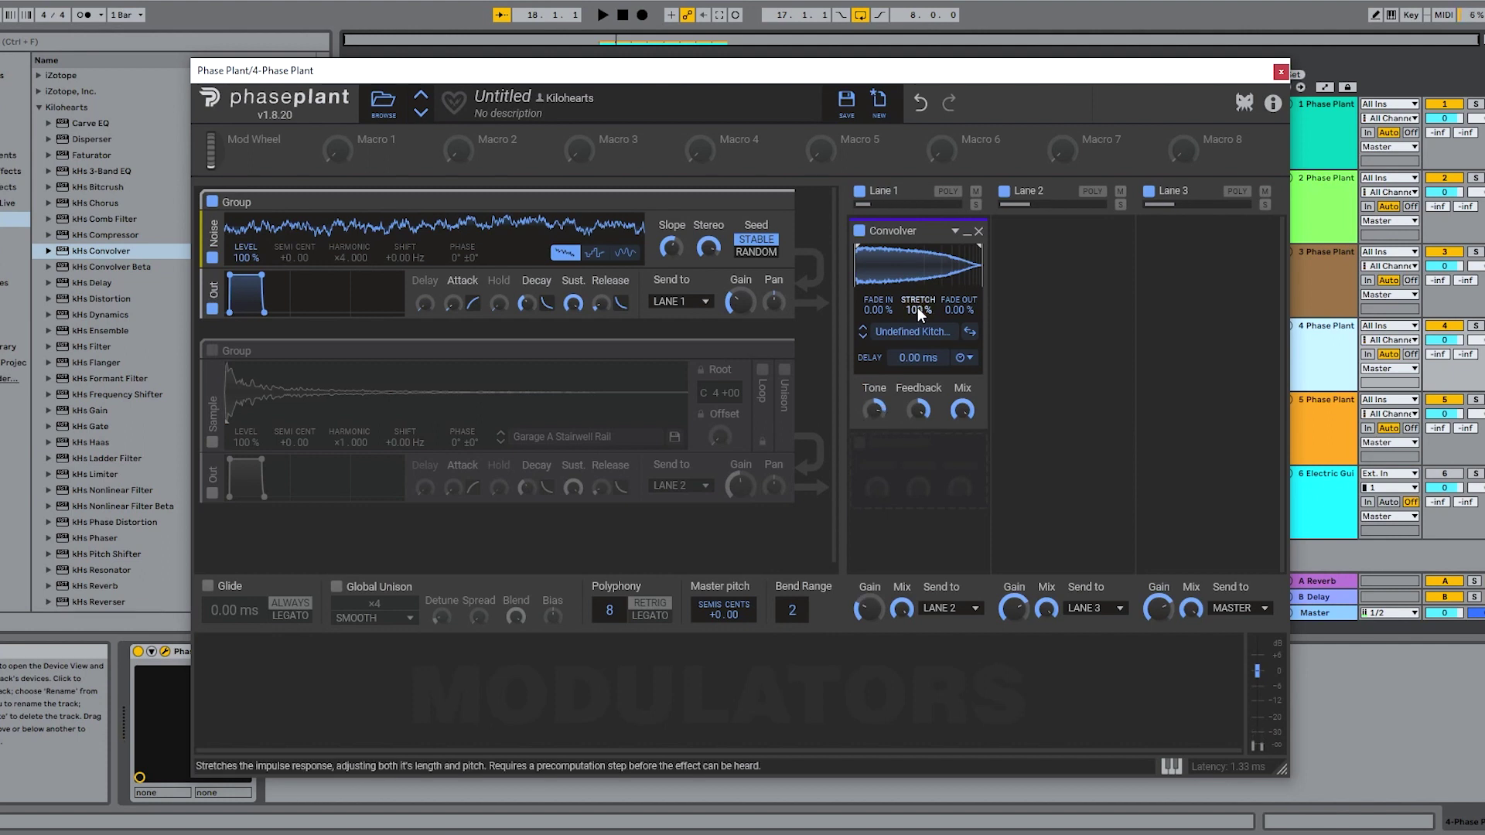
mouse_move(918, 308)
mouse_down()
mouse_move(917, 329)
mouse_move(914, 310)
mouse_up()
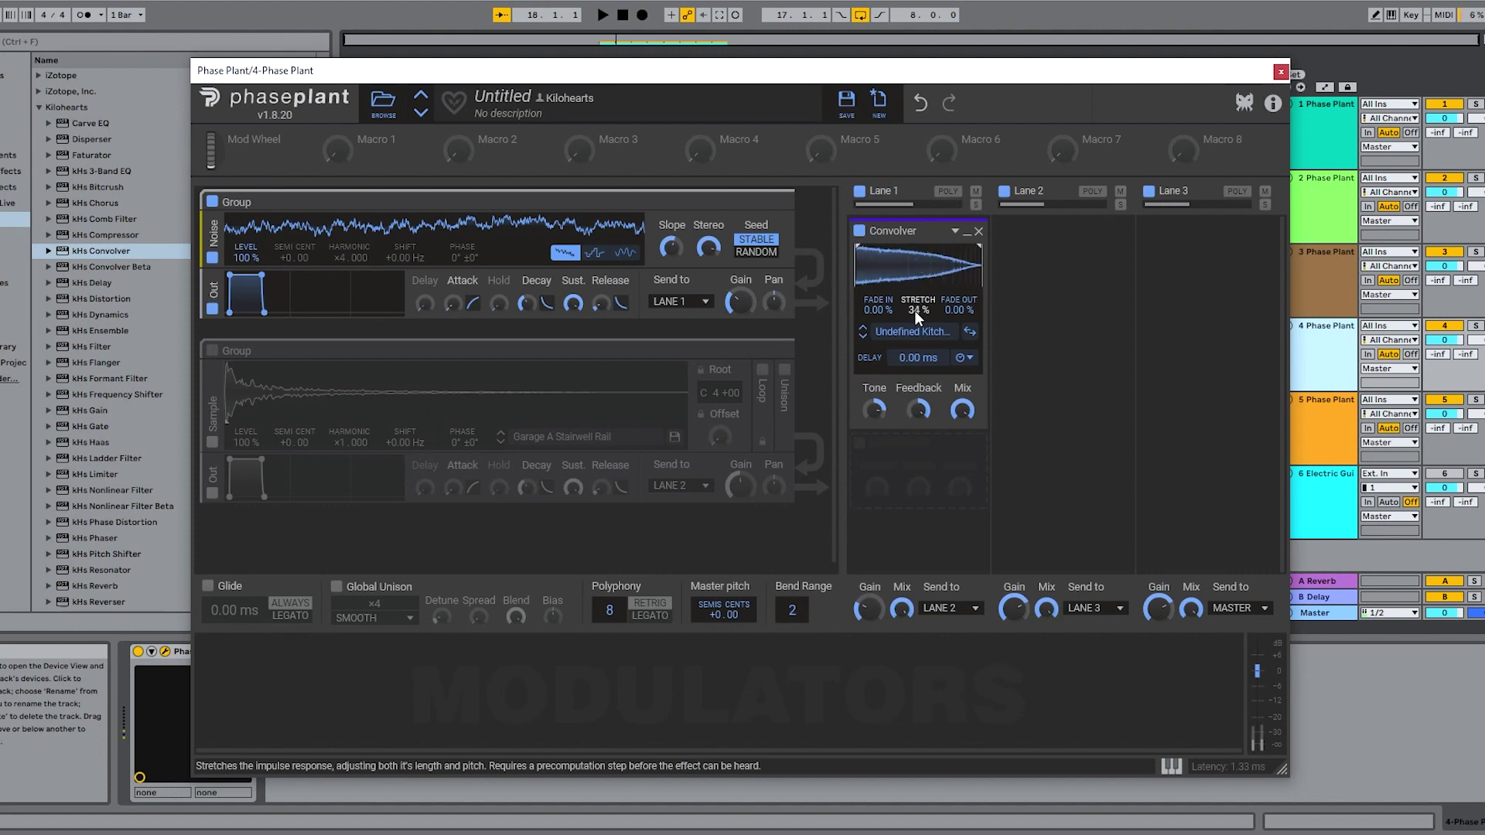
Load the HP 1000 Hz impulse response from Filters Brickwall in the Convolver
click(912, 331)
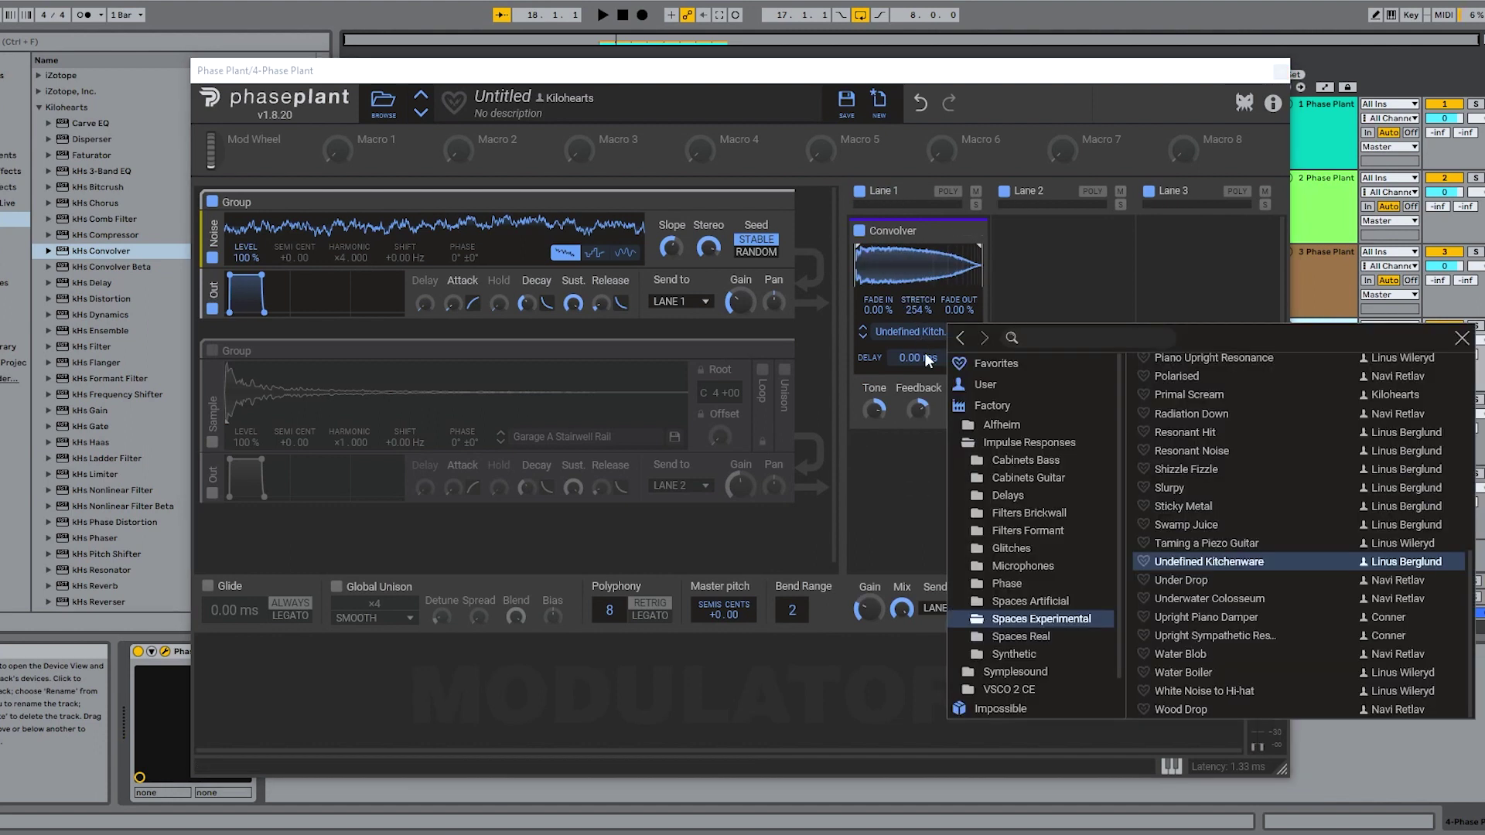
click(1022, 513)
double_click(1191, 497)
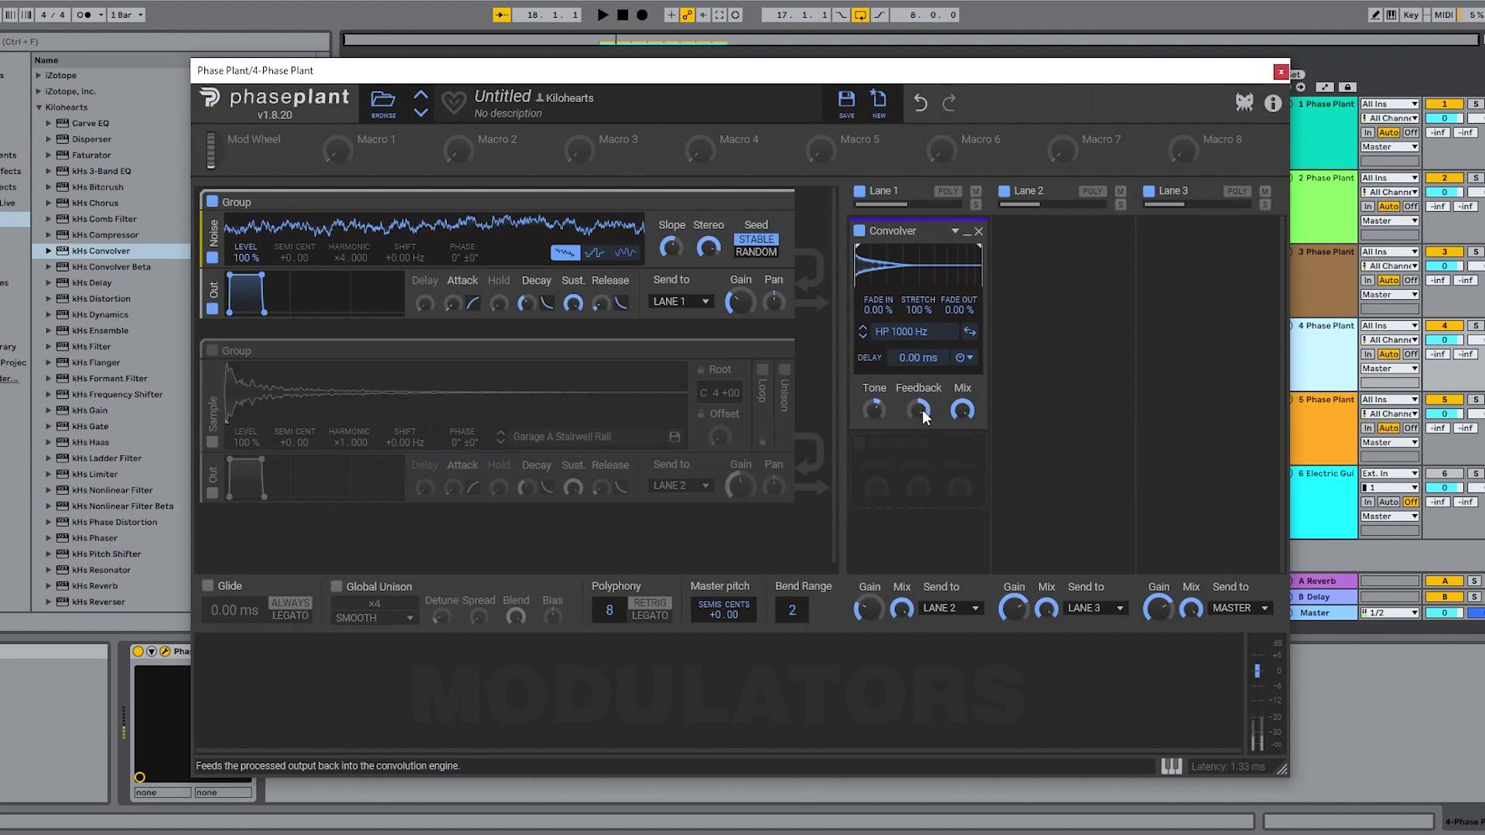
Adjust the Convolver's feedback, set its delay to 0.00 ms and sweep the stretch between about 272 % and 185 %
drag(926, 417, 922, 412)
drag(918, 309, 917, 290)
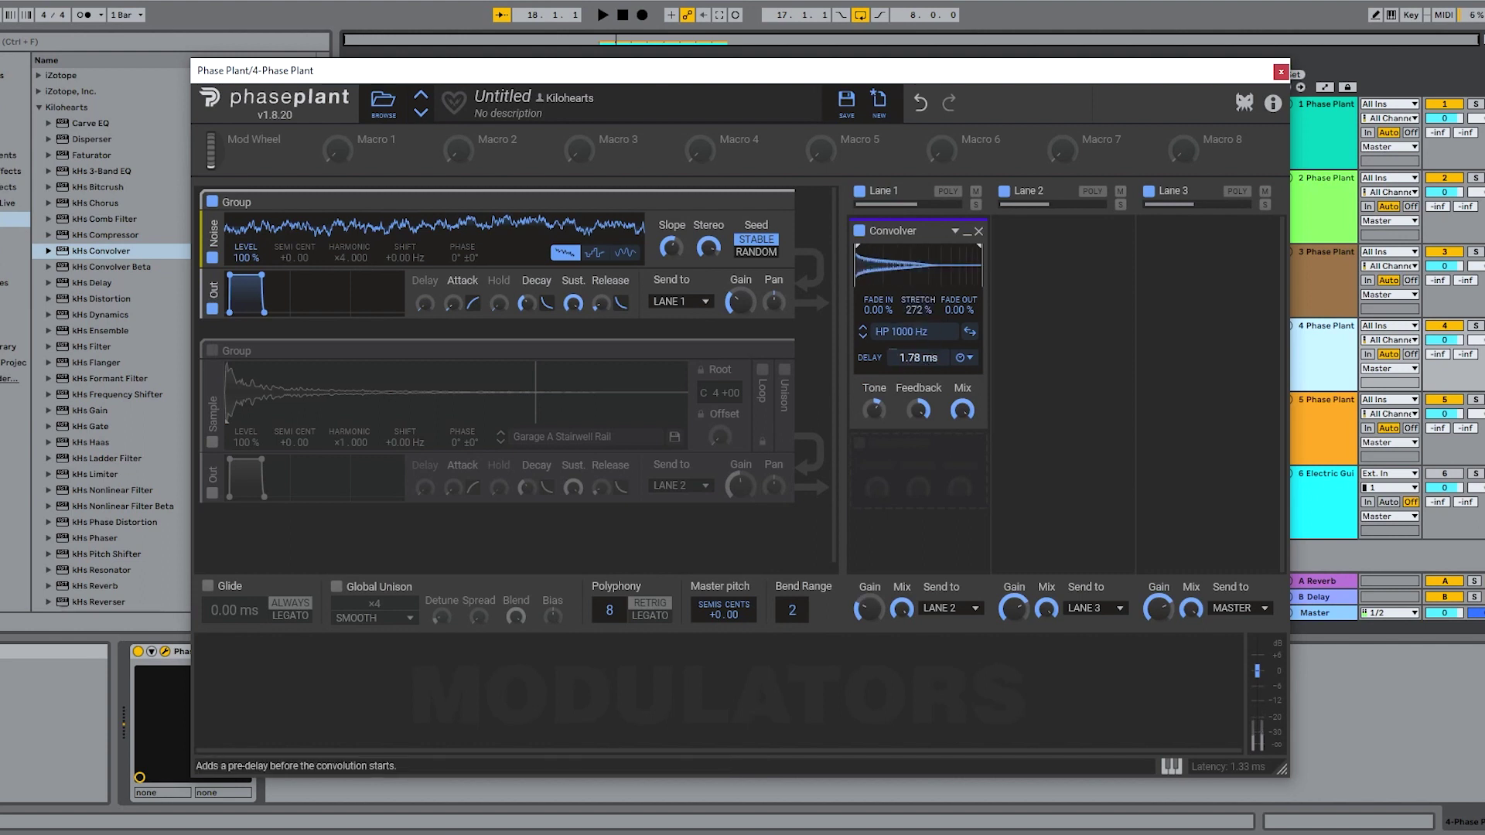
drag(918, 357, 915, 365)
drag(919, 309, 919, 317)
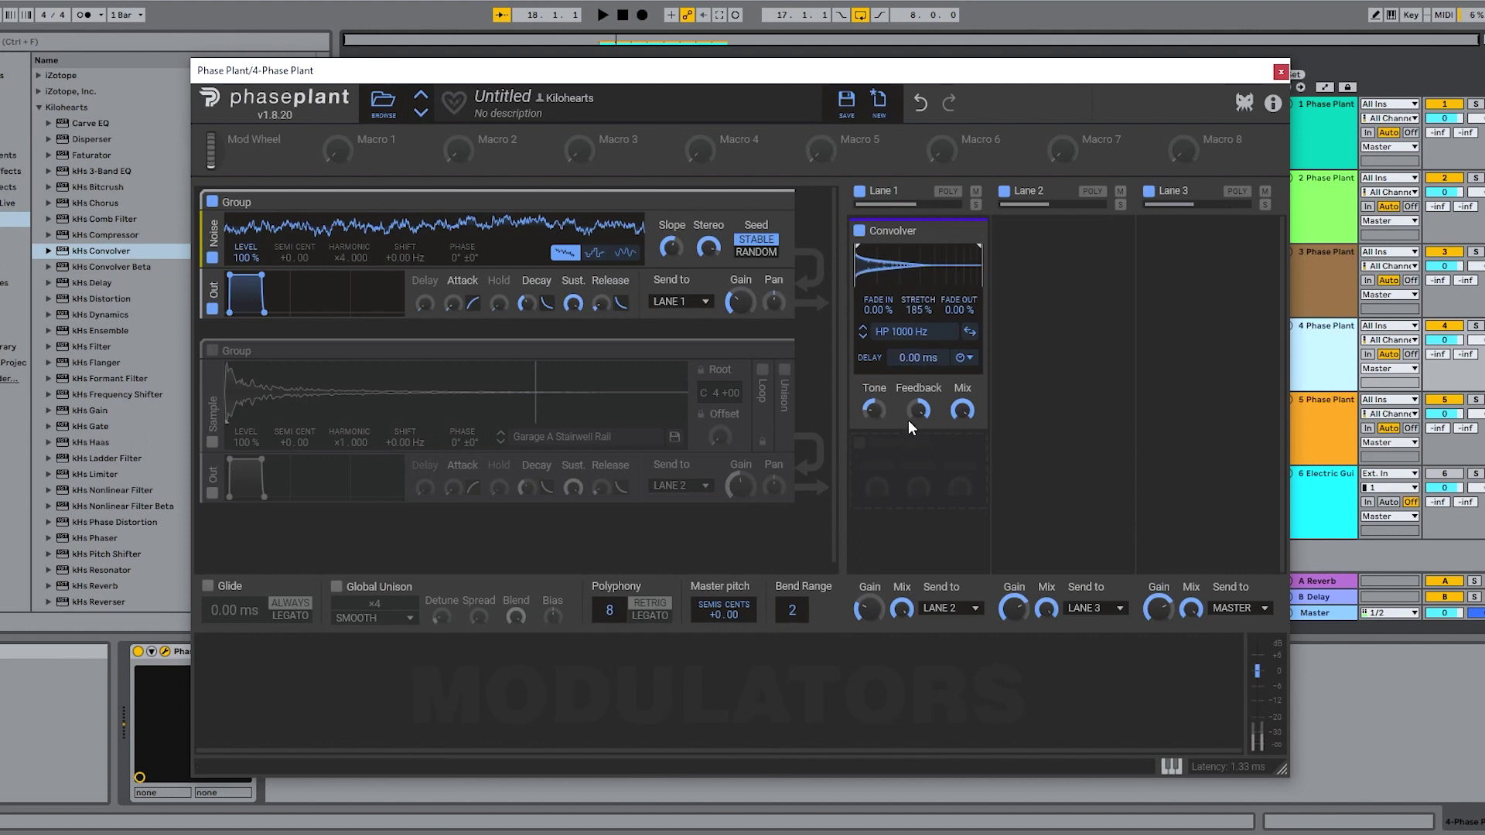
drag(919, 410, 919, 417)
drag(918, 308, 919, 294)
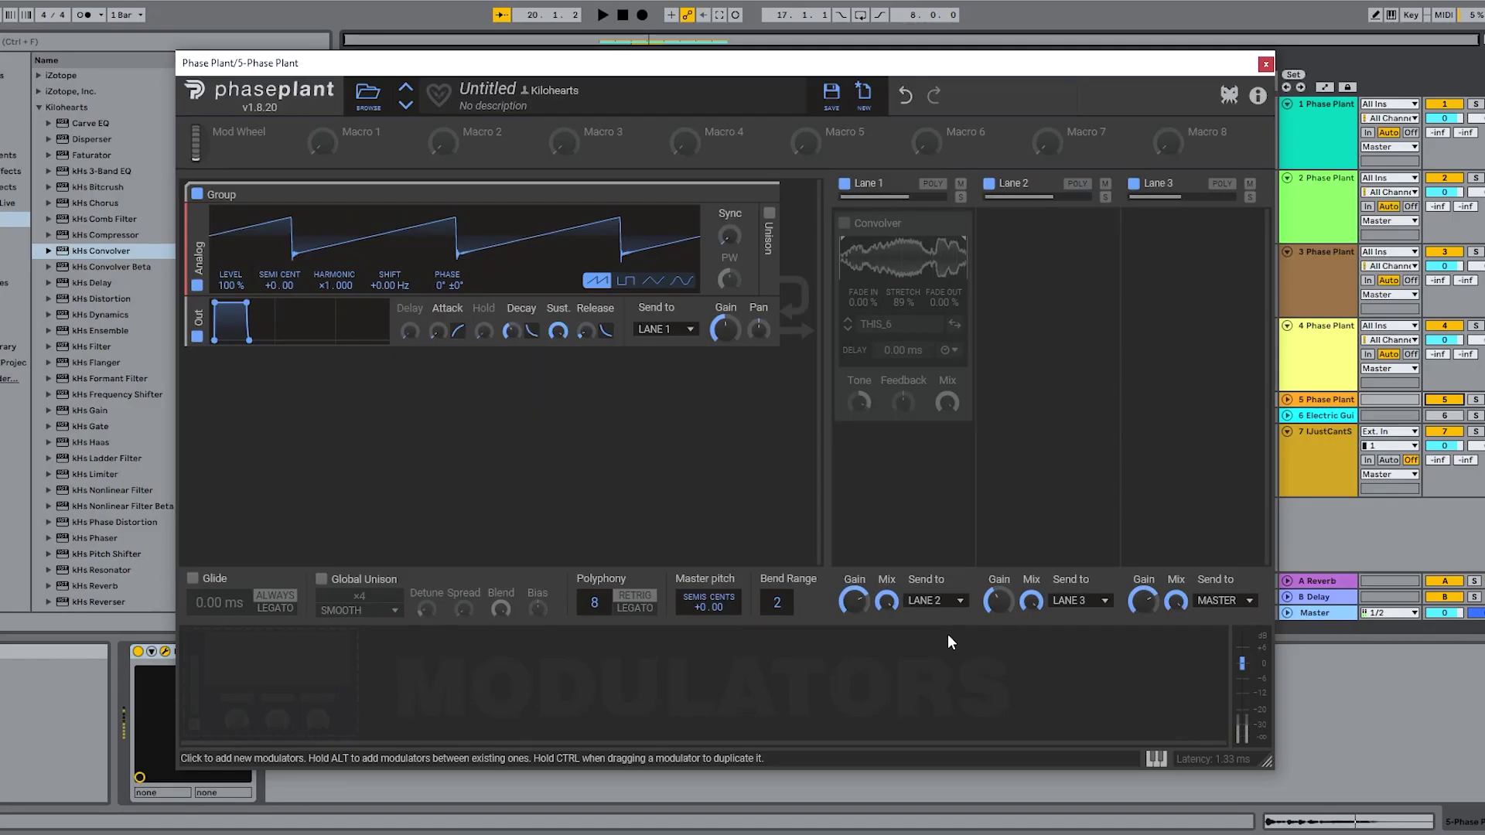
Enable the Lane 1 Convolver holding the THIS_6 impulse response on the sawtooth patch and move the synth window aside
click(844, 225)
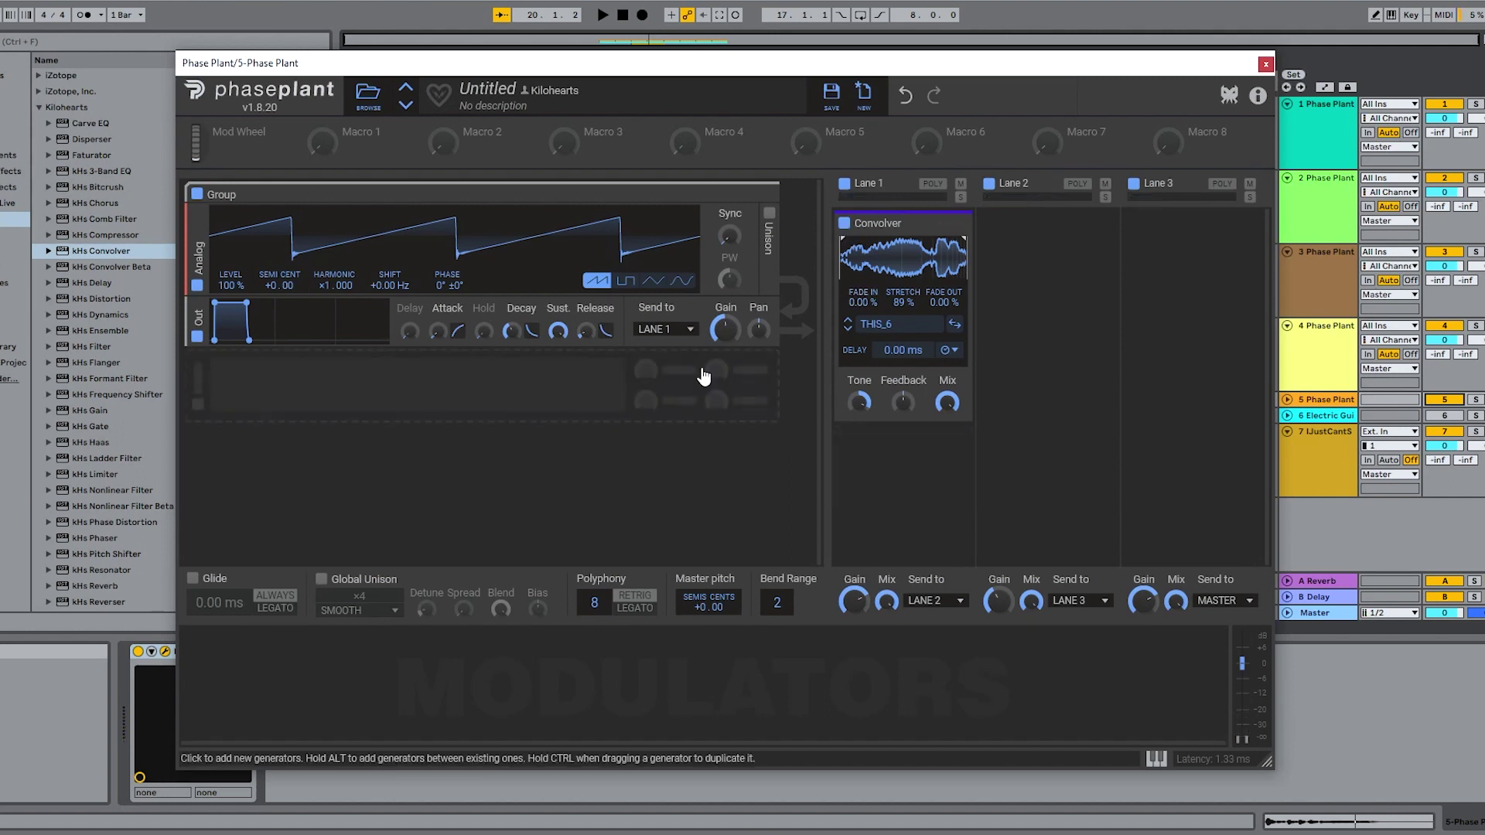
drag(781, 66, 802, 42)
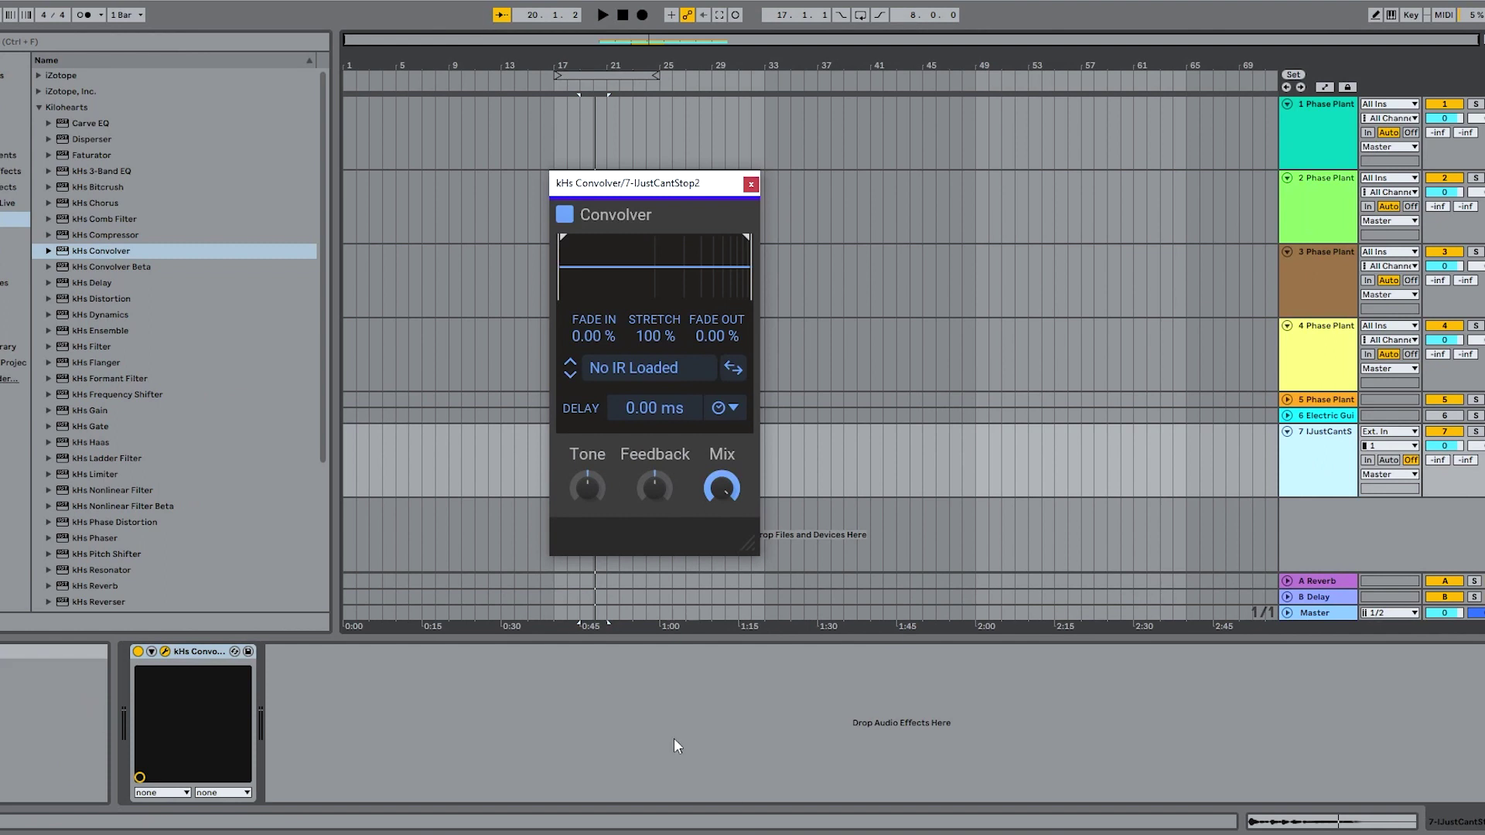
Load the IJustCantStop2 WAV file from the project folder as the impulse response of the audio track's Convolver
drag(660, 186, 665, 183)
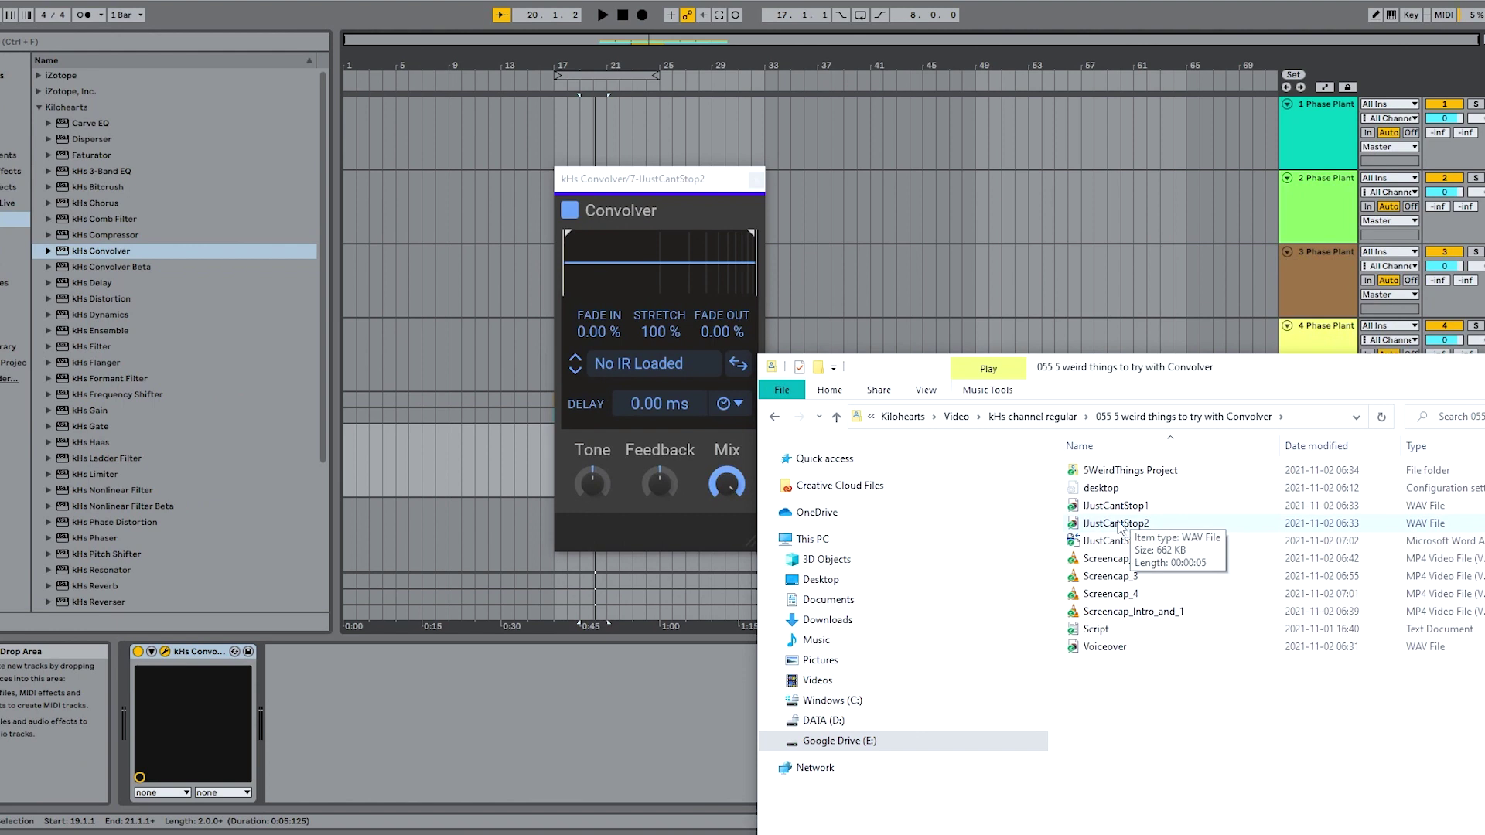
drag(1120, 528, 656, 273)
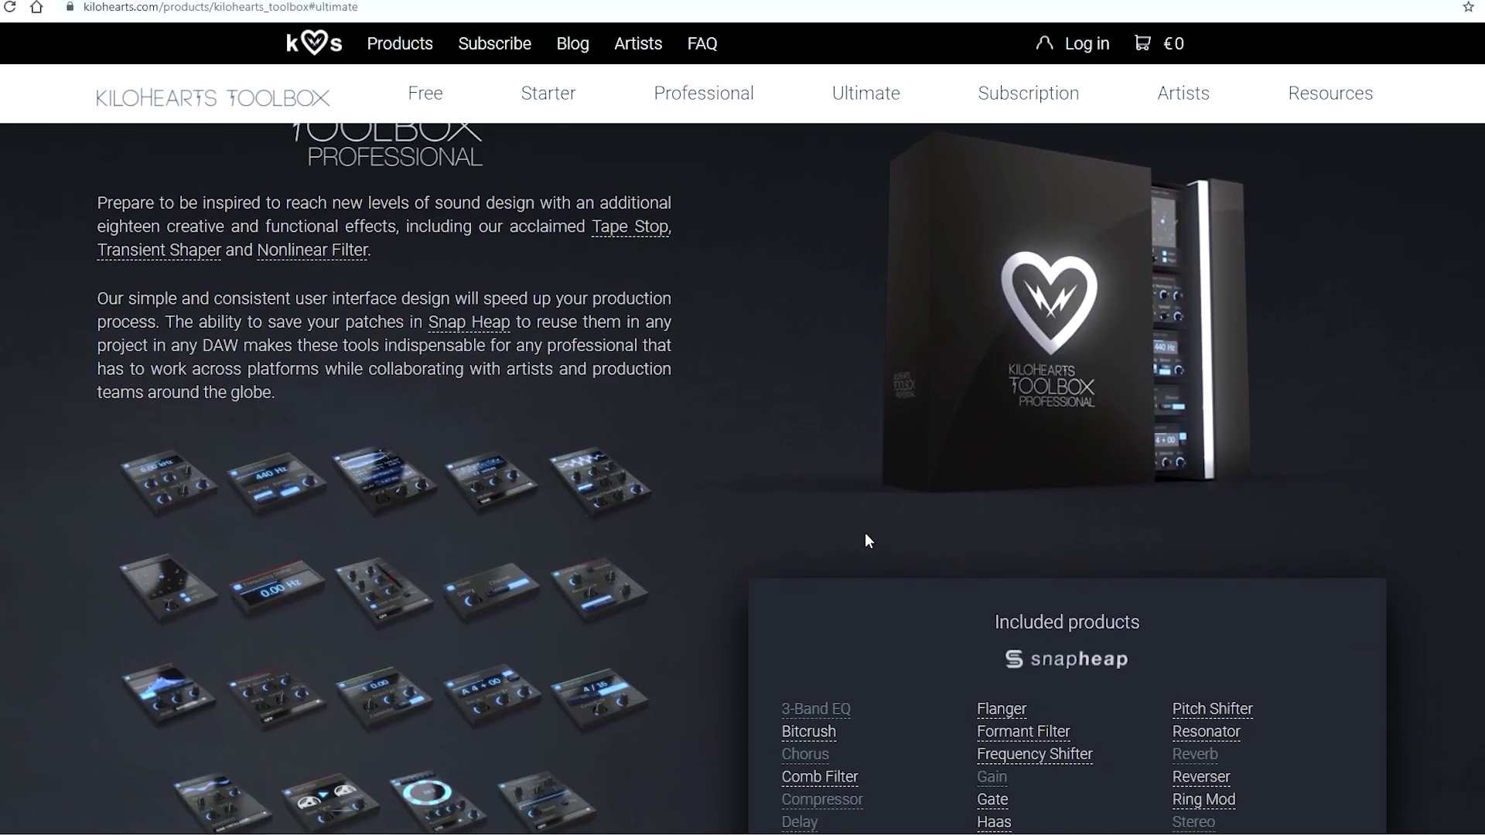
Switch to the Kilohearts Toolbox web page and look through the Professional and Ultimate bundles' included products and prices
scroll(865, 532, down, 10)
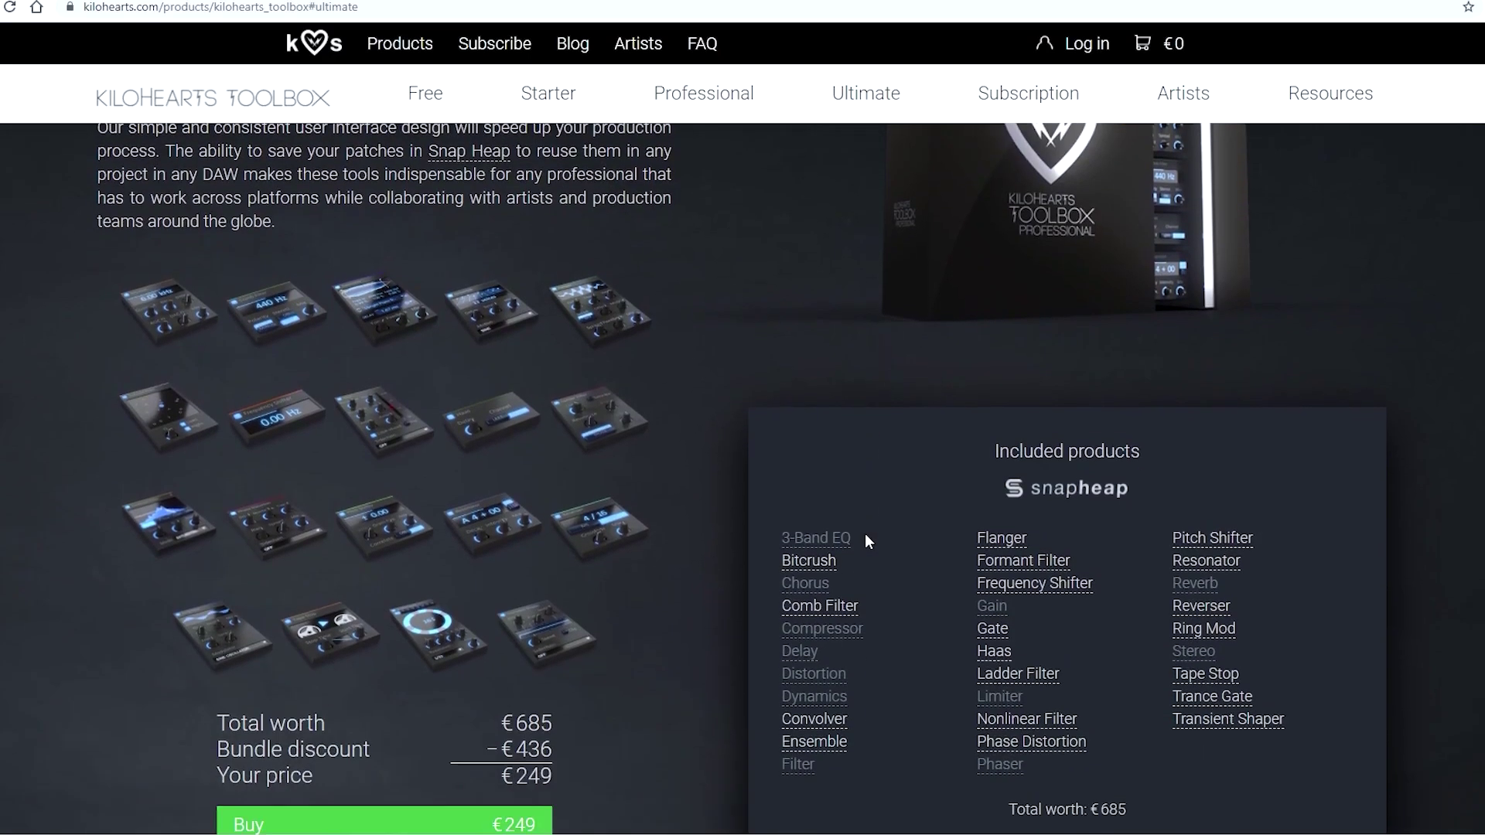
scroll(866, 374, down, 8)
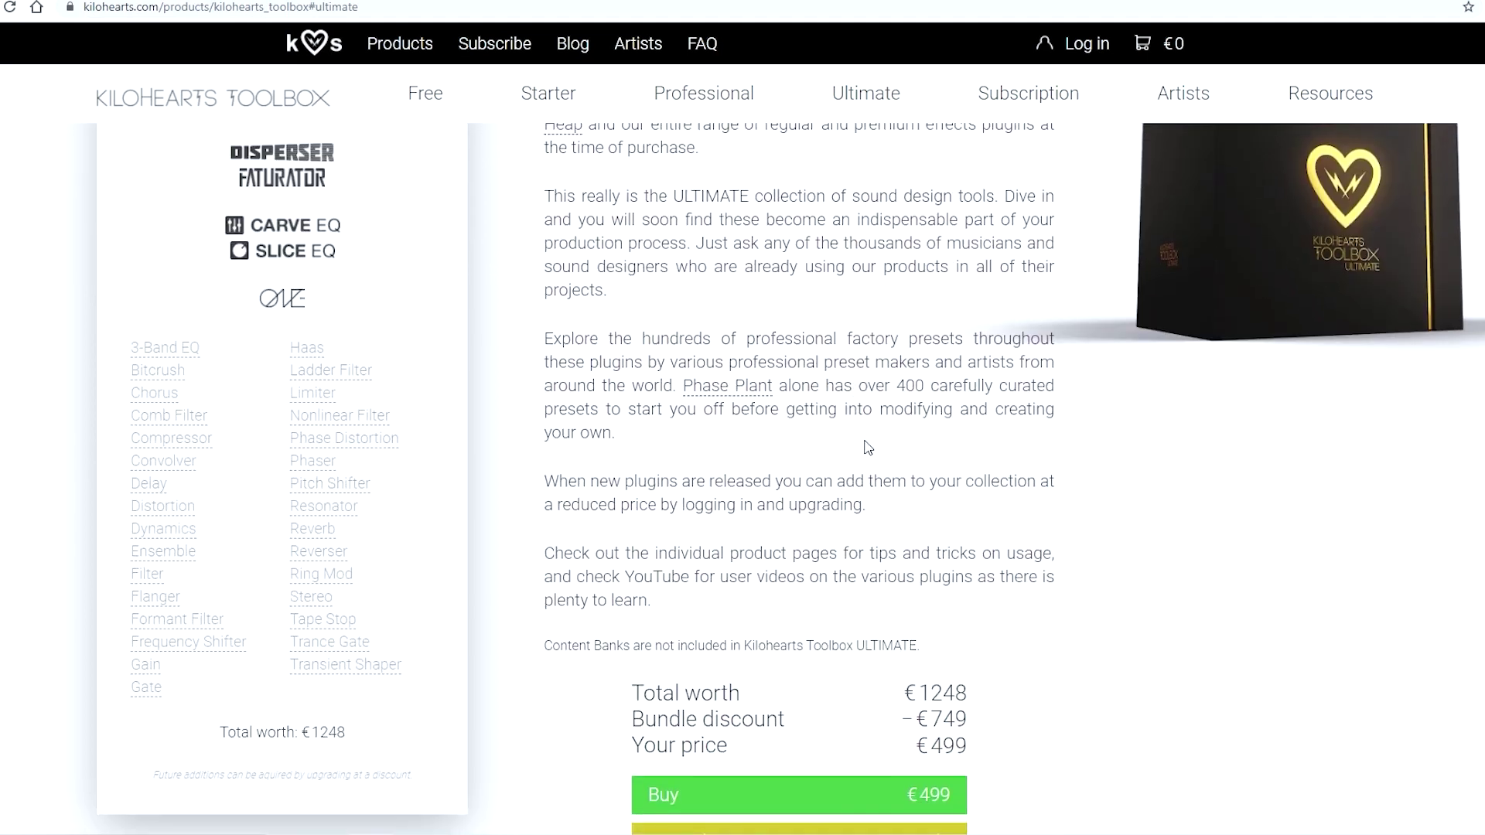